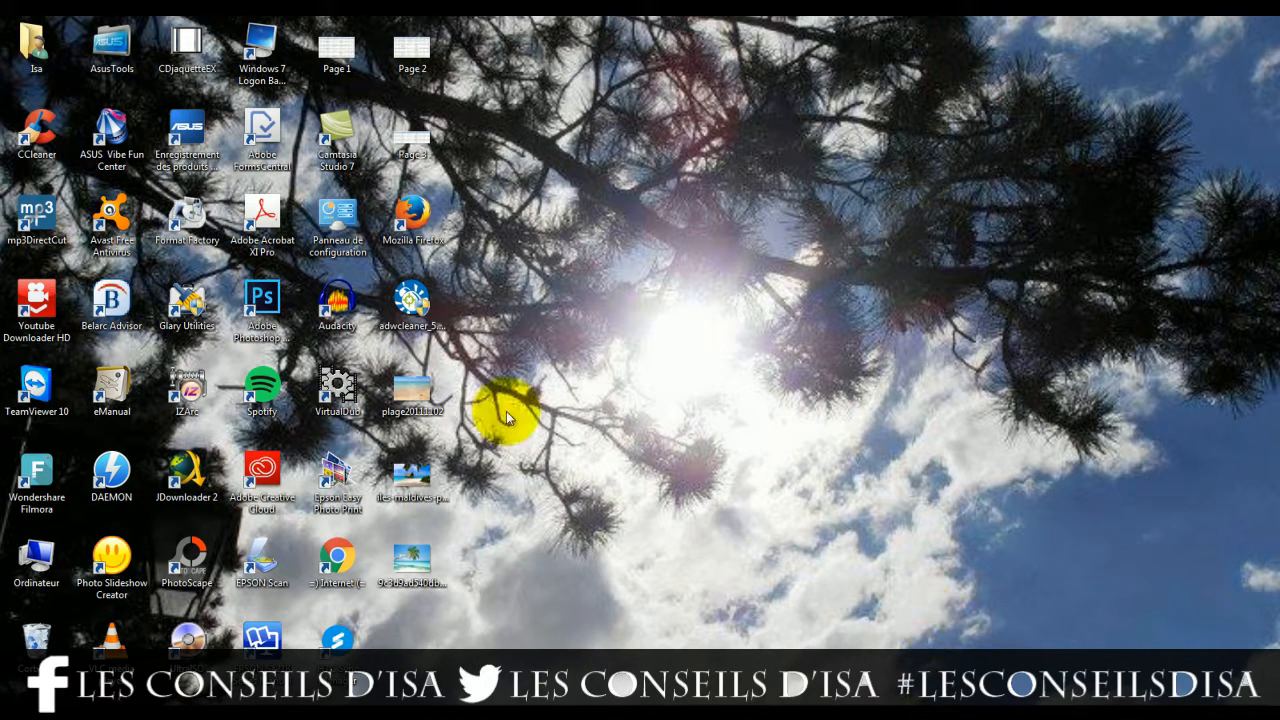
Step: Start PhotoScape from the desktop, decline the update download, and open the animated GIF tool
left_click_drag(477, 609, 466, 400)
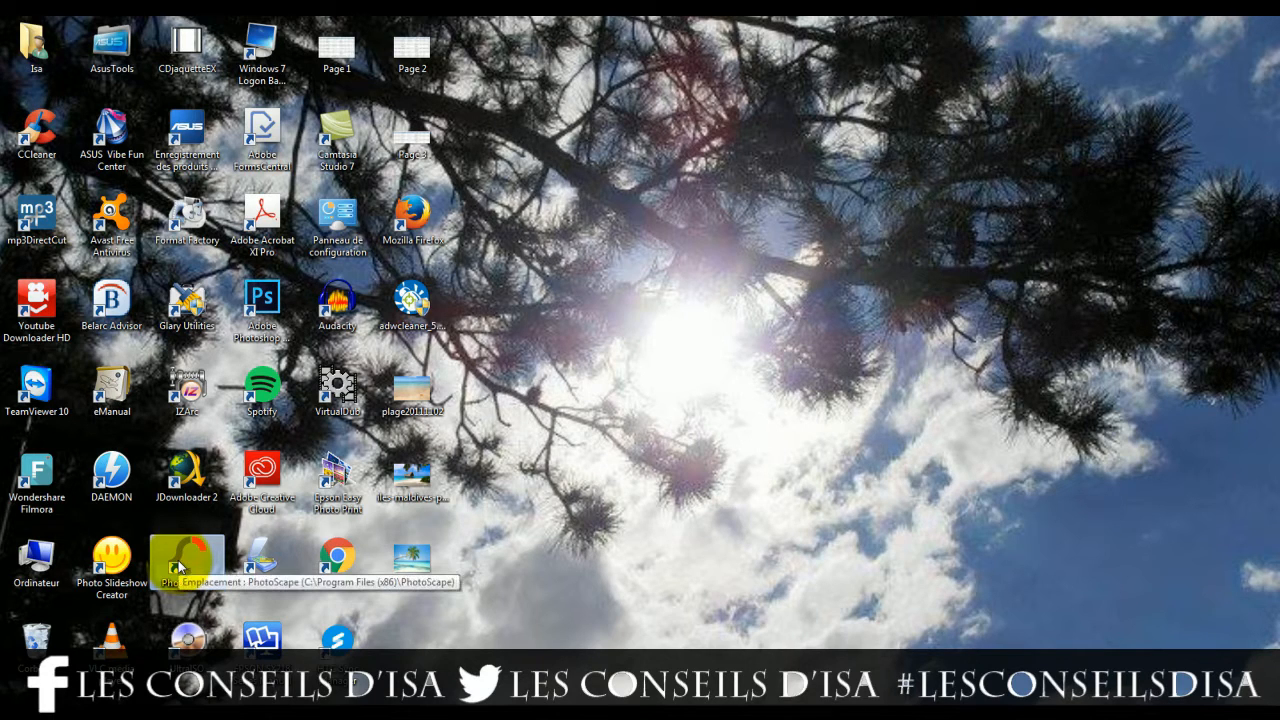
double_click(180, 568)
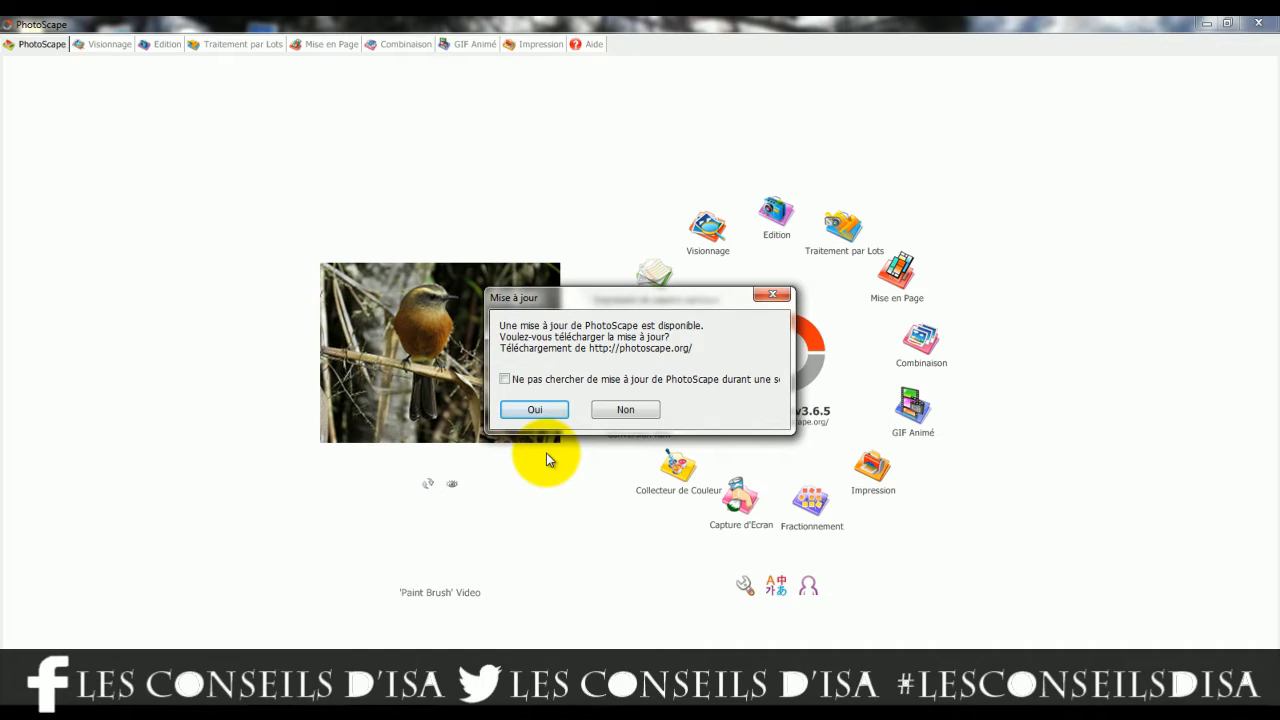
left_click(646, 420)
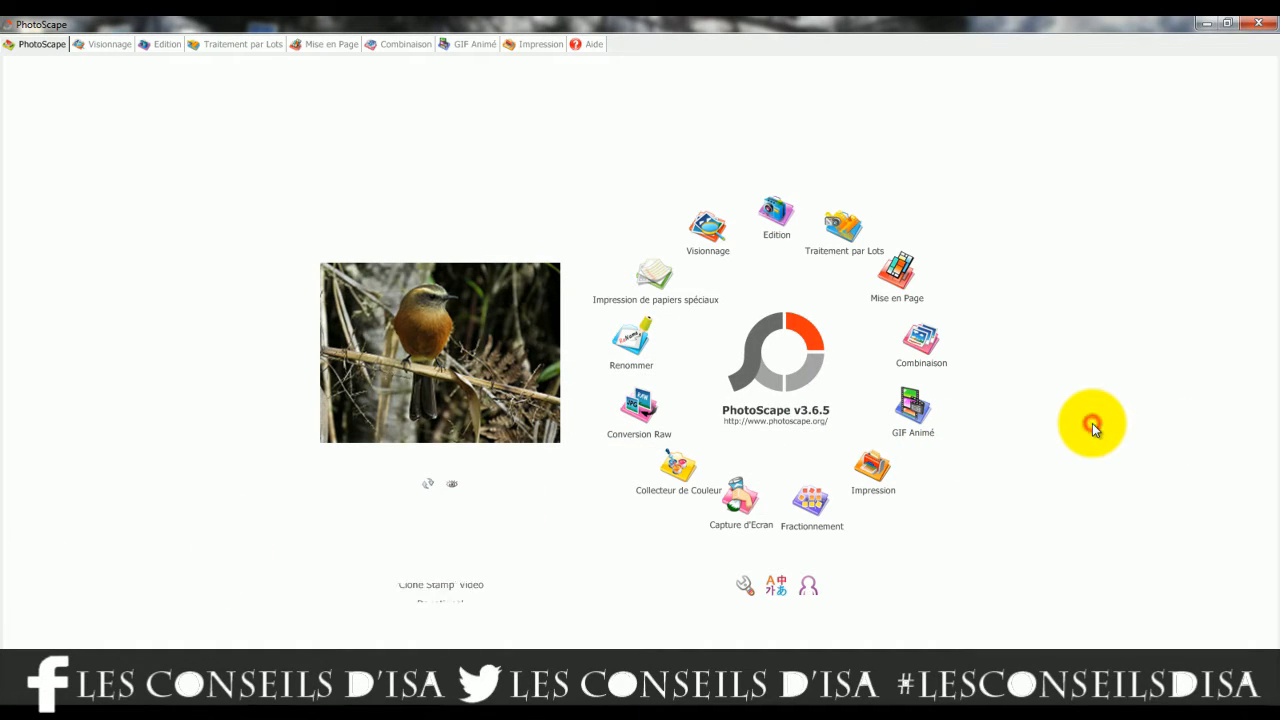
left_click(897, 412)
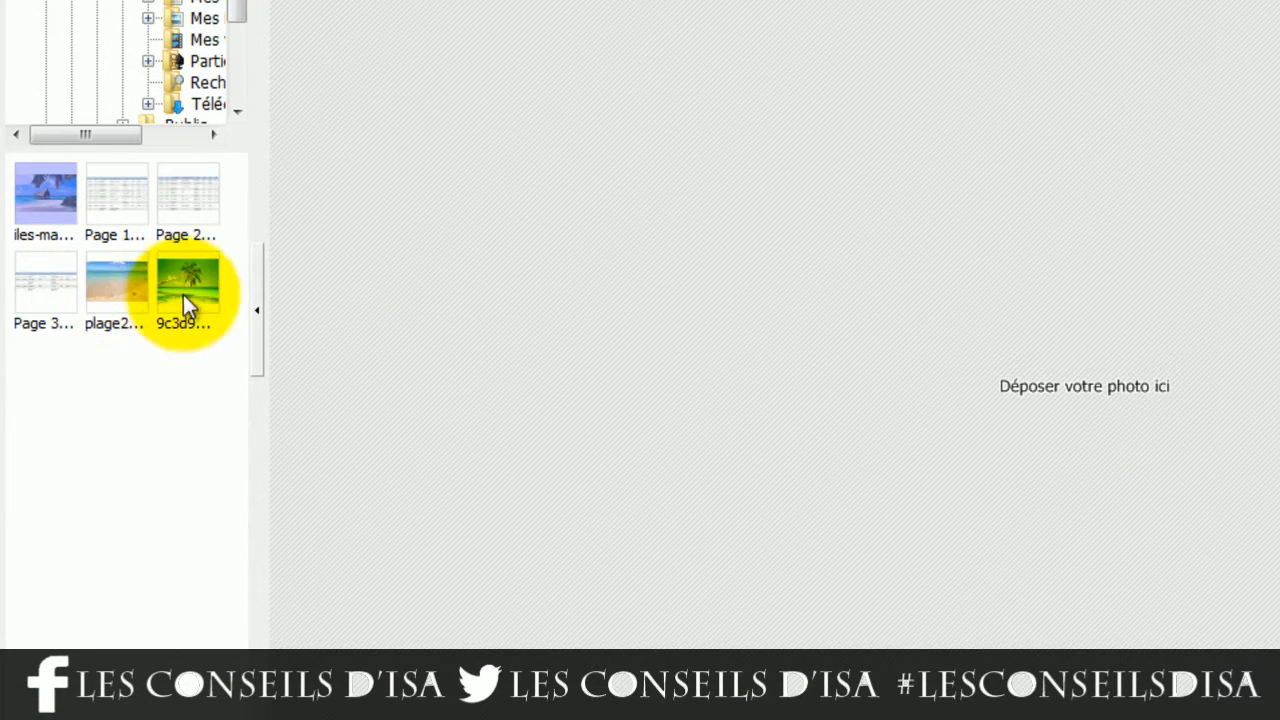
Step: Select the palm tree, plage and iles-maldives beach photos together and add them as frames of the animation
left_click(108, 367)
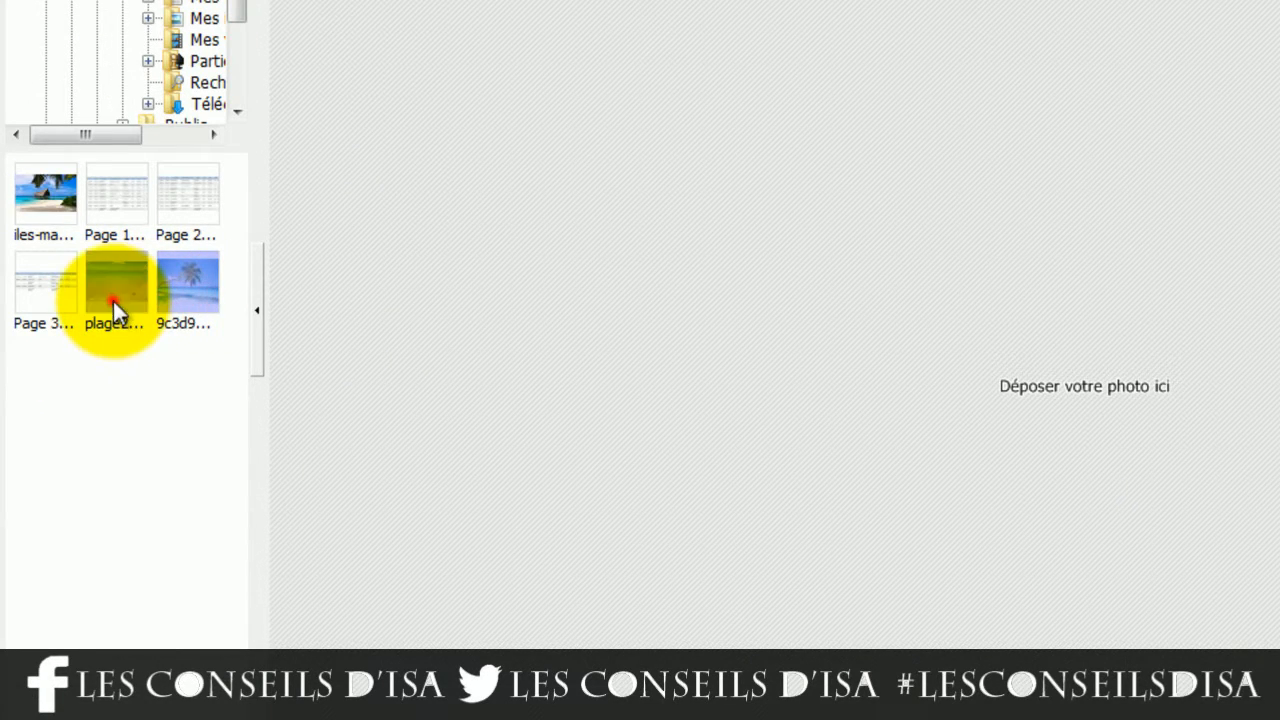
left_click(114, 302, "ctrl")
left_click(50, 204, "ctrl")
left_click_drag(50, 203, 757, 291)
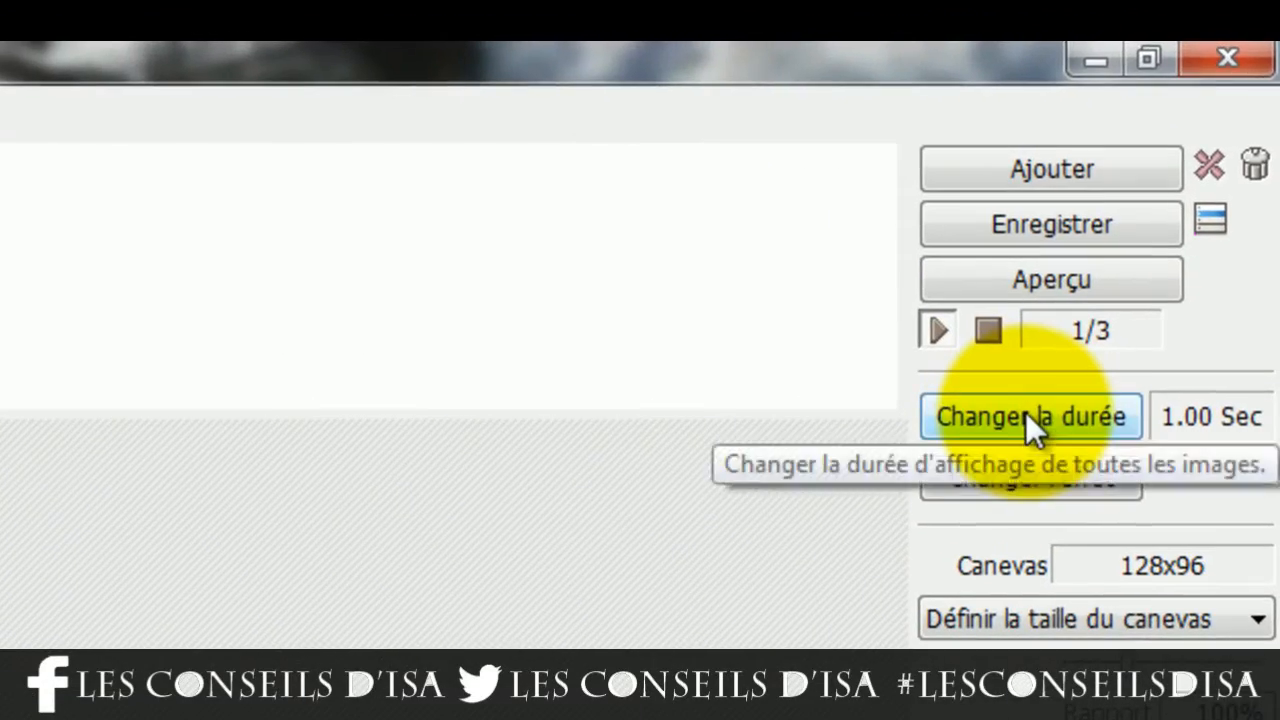
Step: Set the display duration to 500 (5 seconds) for all images and play the animation
left_click(1180, 162)
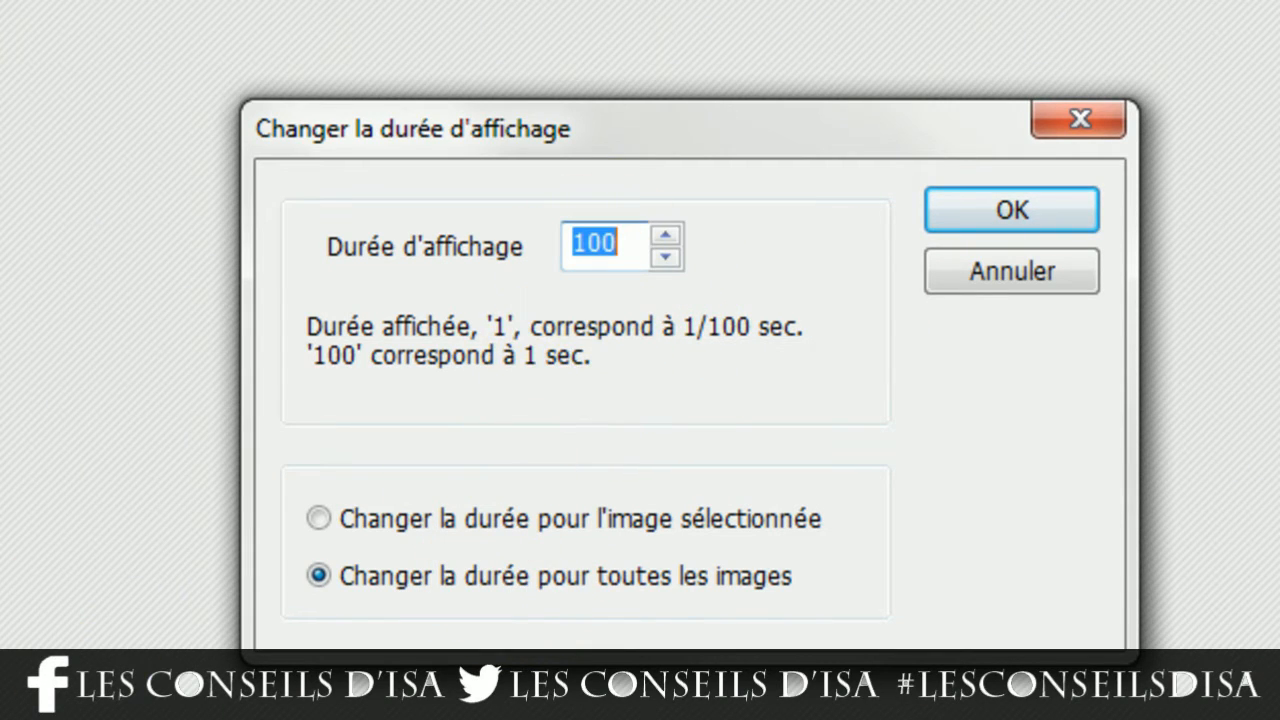
type("500")
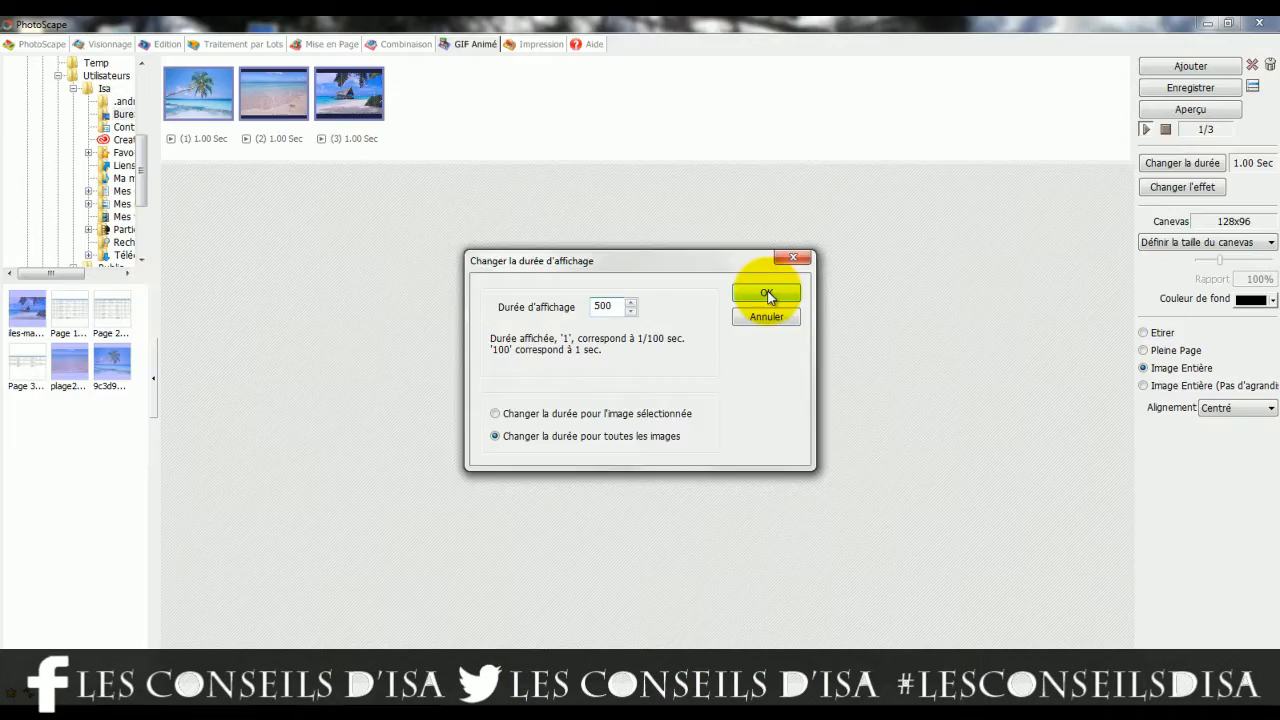
left_click(767, 294)
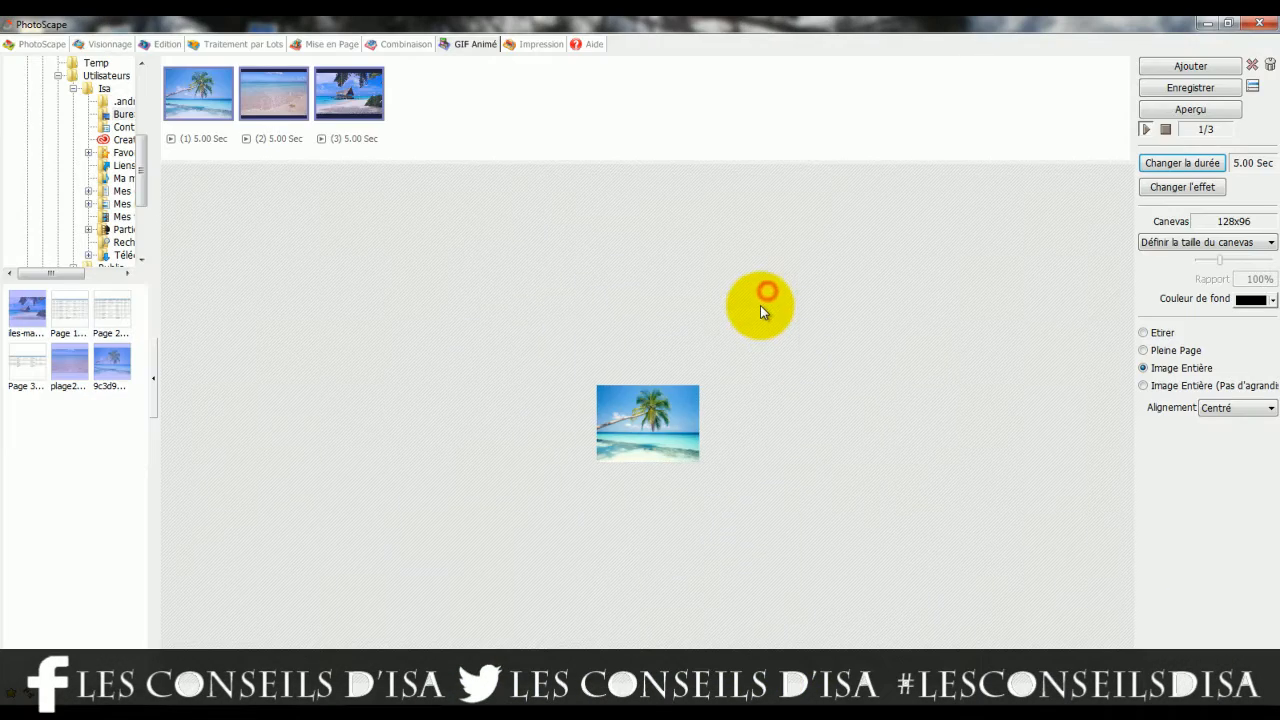
left_click(1148, 131)
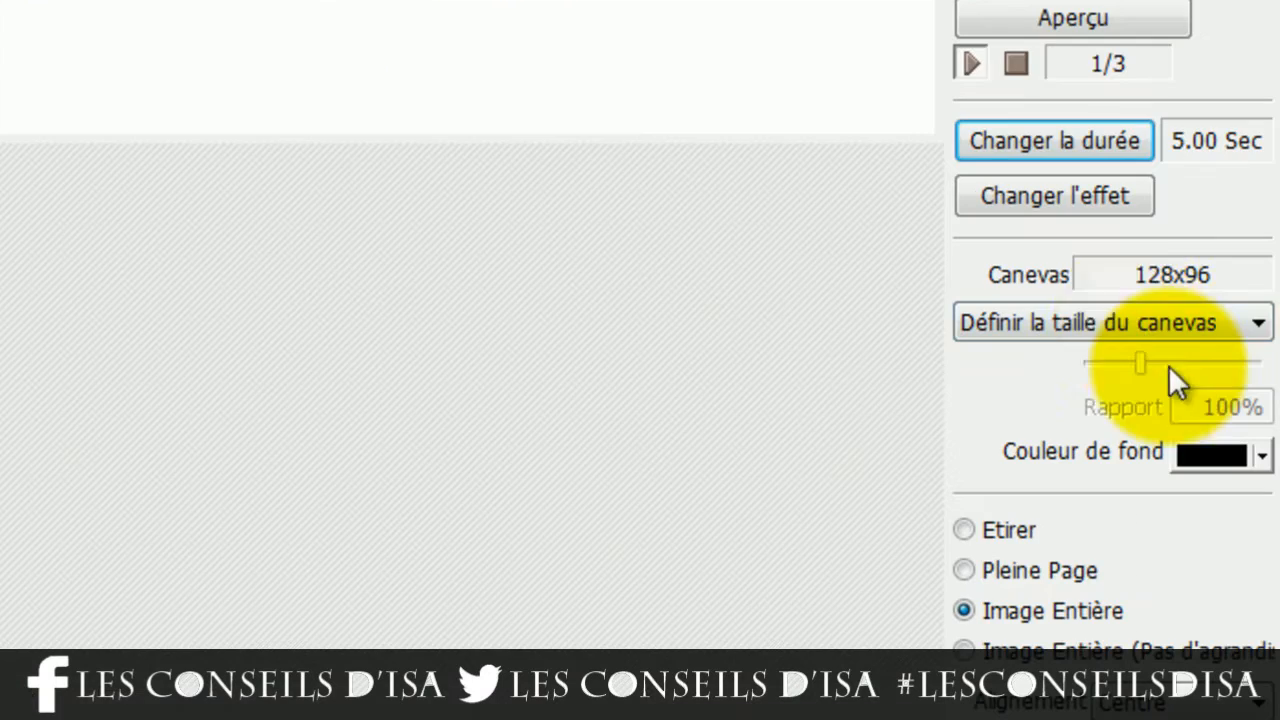
Step: Define a custom GIF canvas 1280 wide by 720 high and set its background colour to white
left_click(1132, 323)
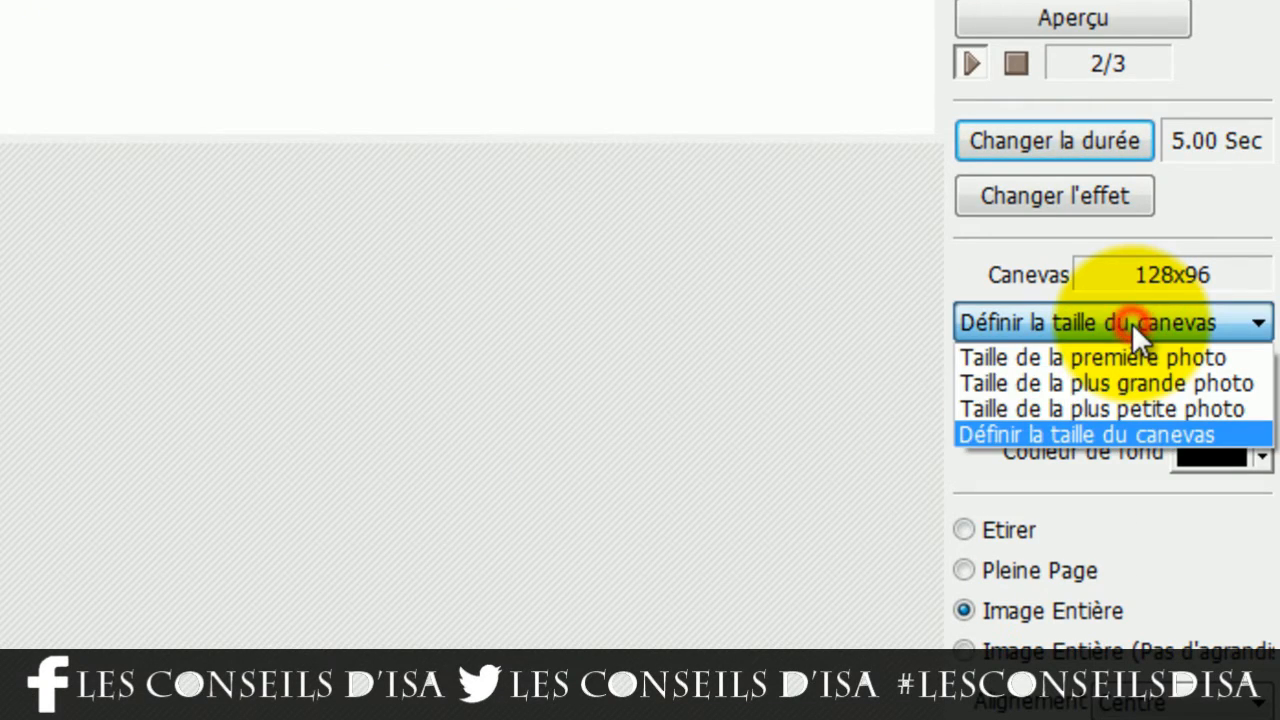
left_click(1117, 430)
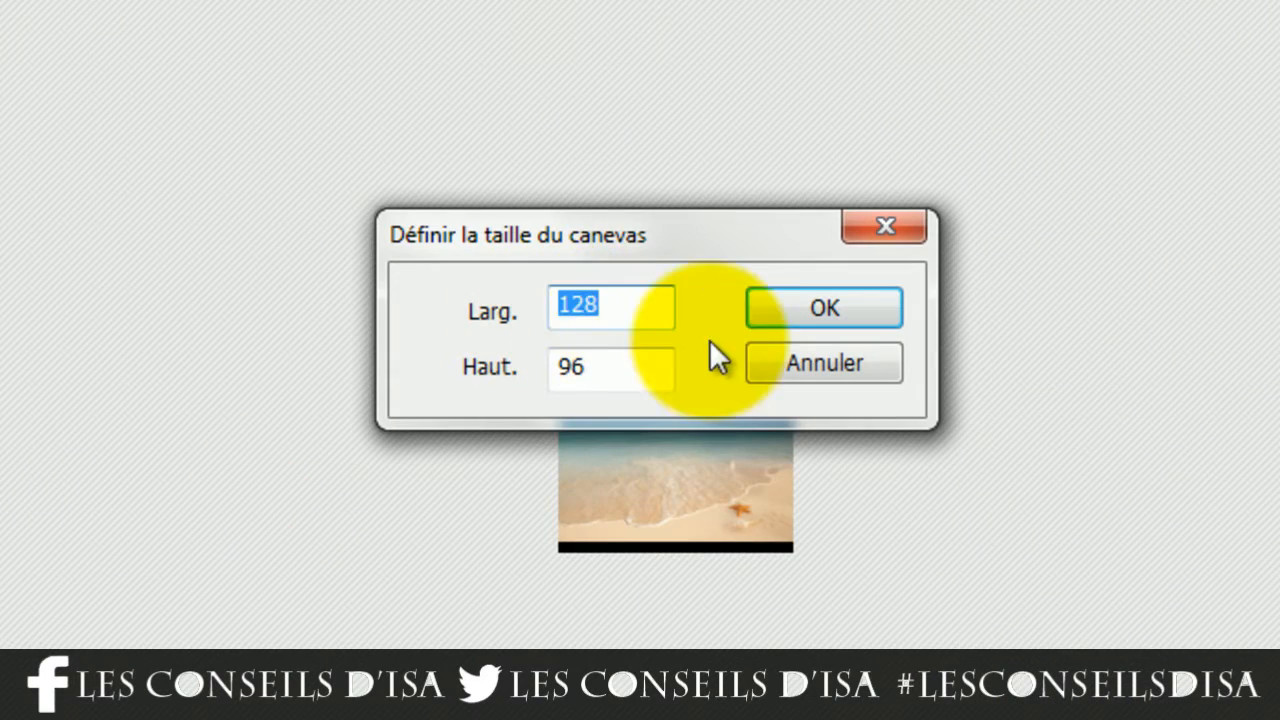
left_click(628, 306)
double_click(628, 306)
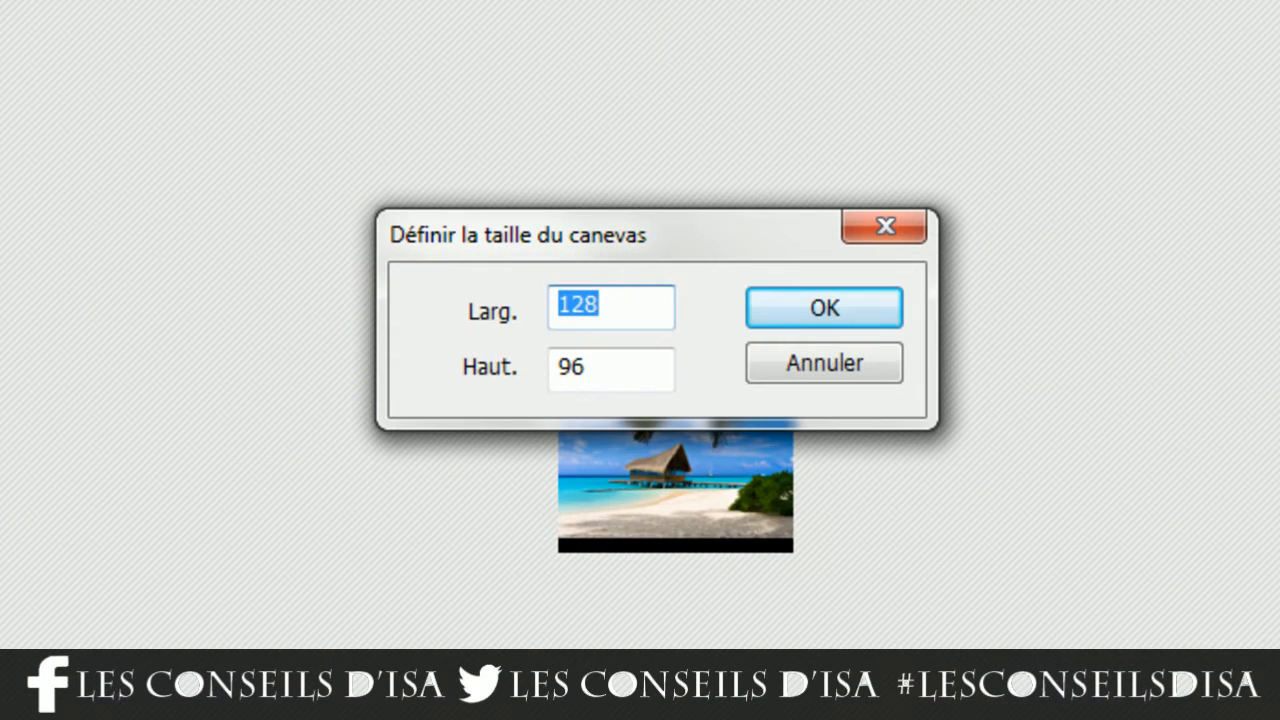
type("120")
key("BackSpace")
type("80")
key("Tab")
type("720")
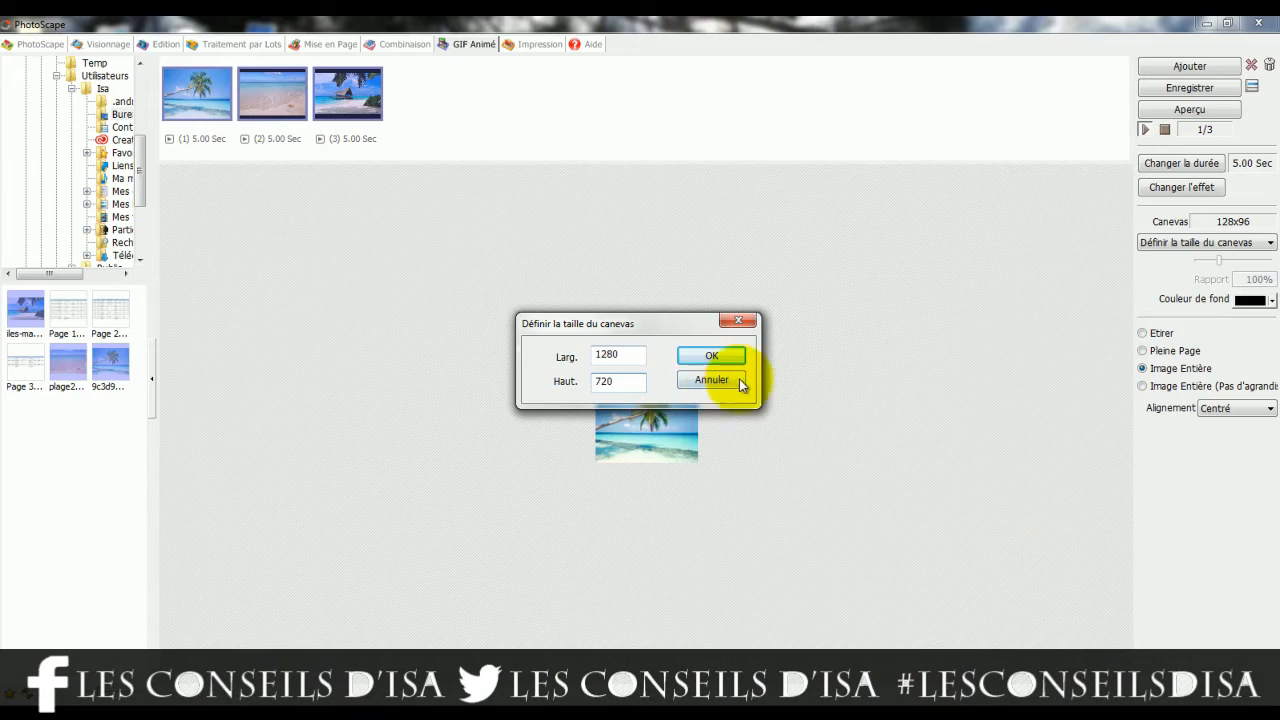
left_click(727, 362)
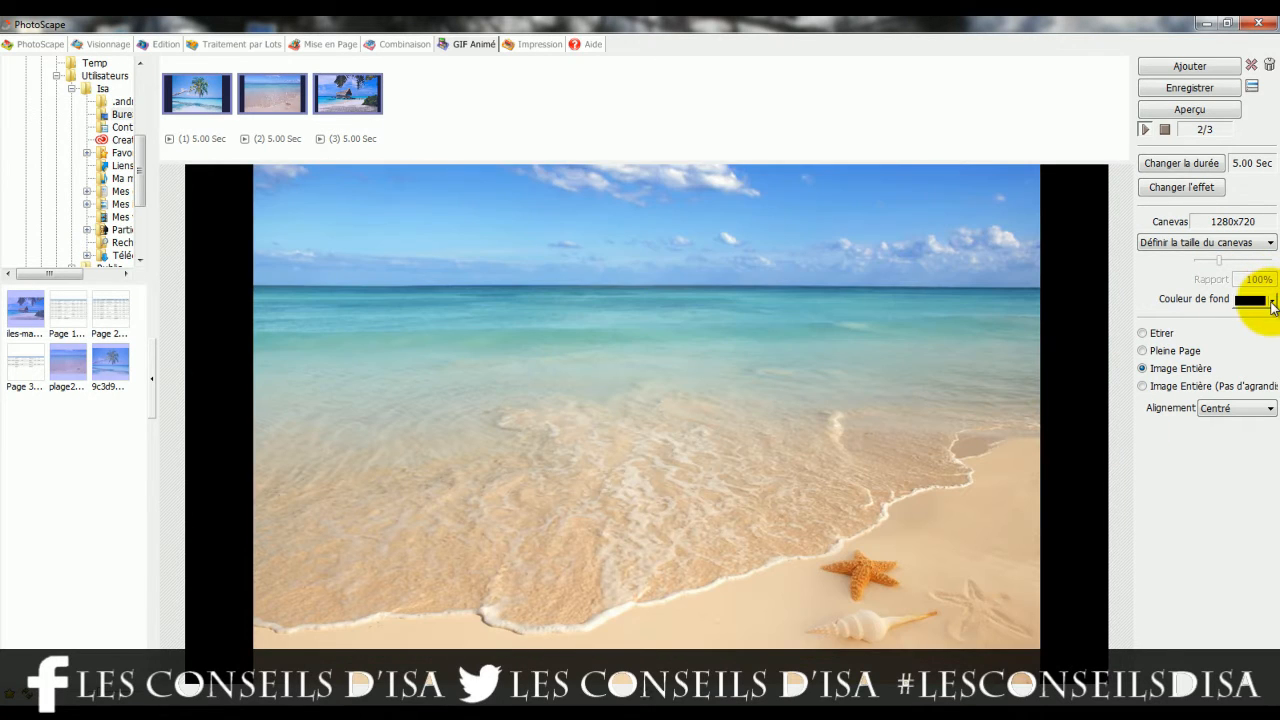
left_click(1271, 300)
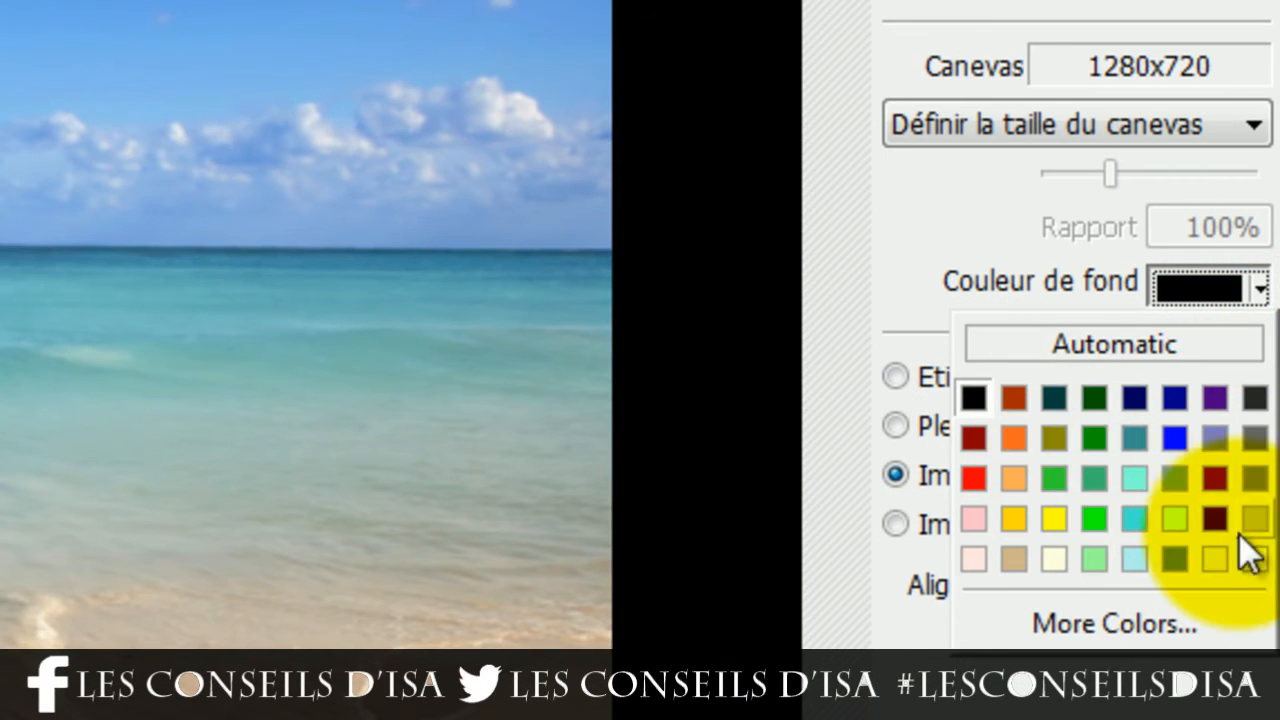
left_click(1255, 558)
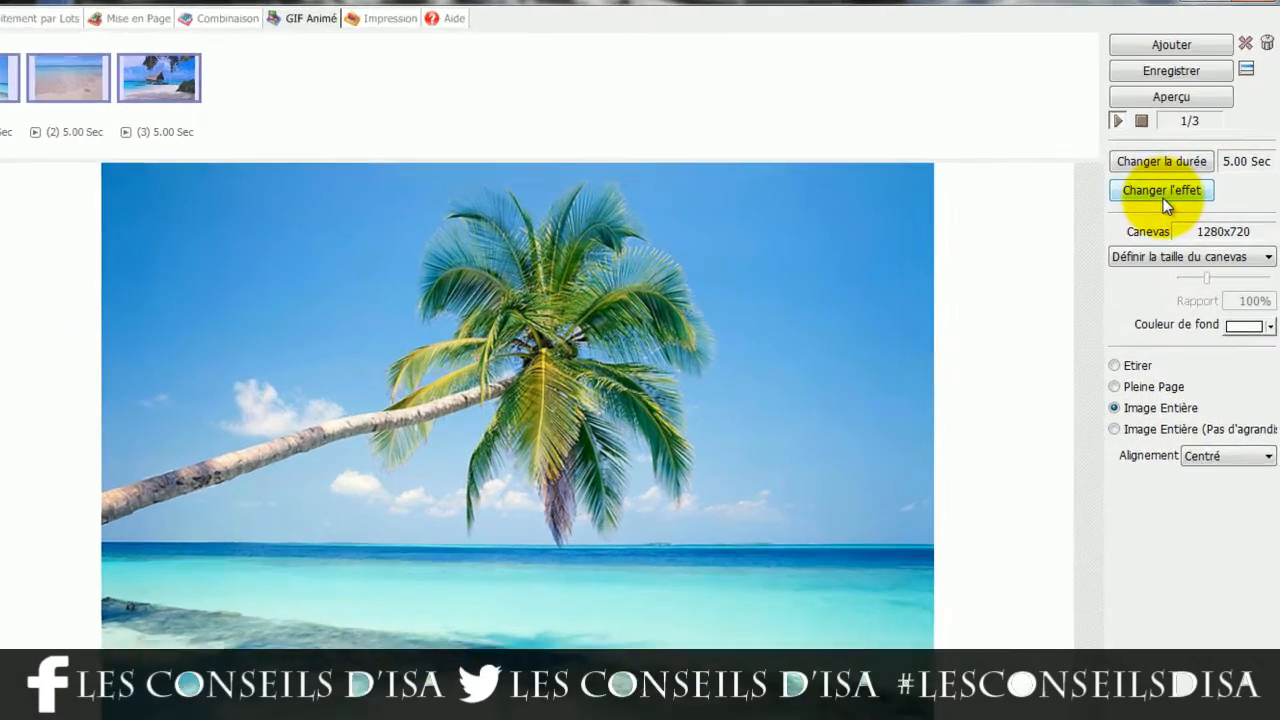
Step: Try the white fade transition on the frames and replace it with moving the image upward to the next one
left_click(1163, 195)
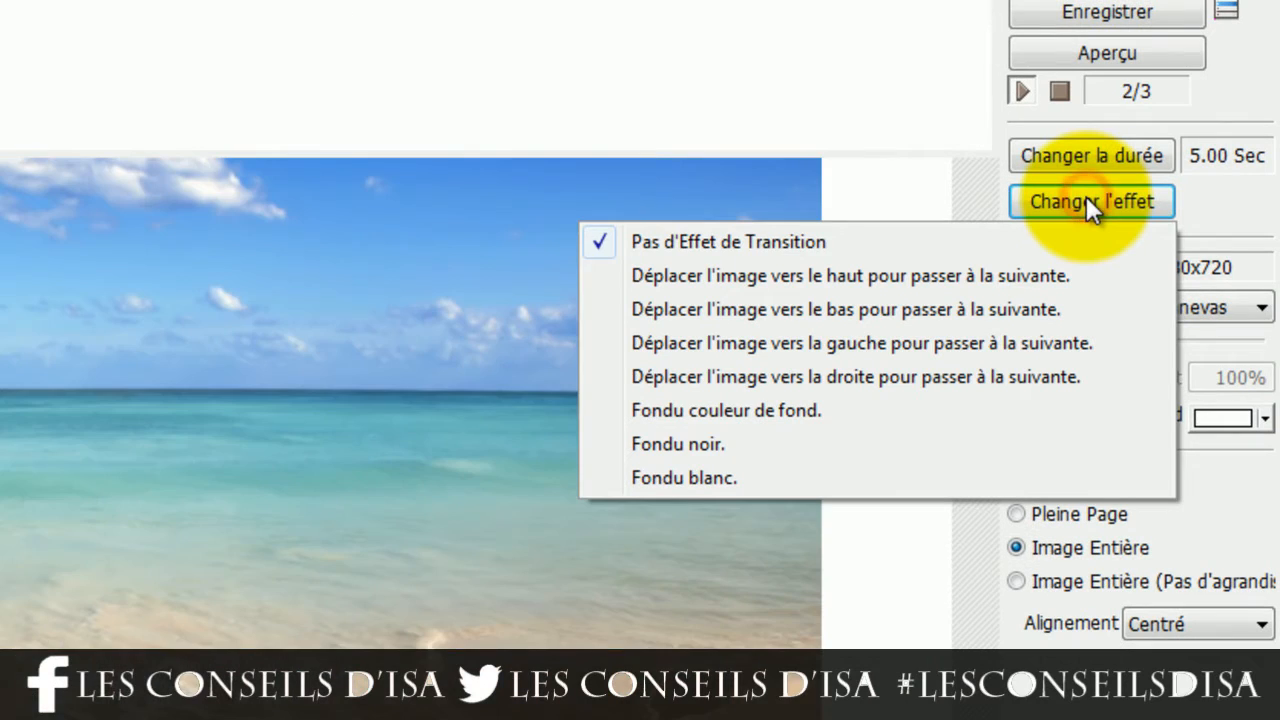
left_click(765, 479)
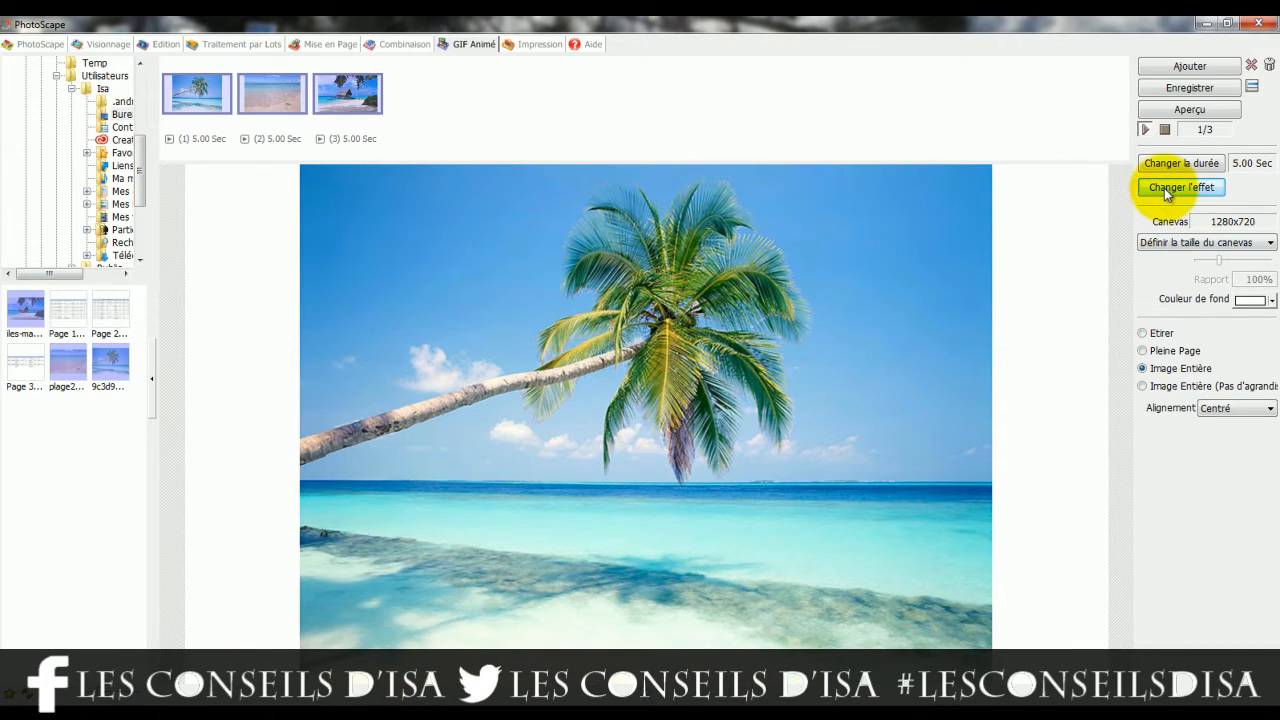
left_click(1166, 190)
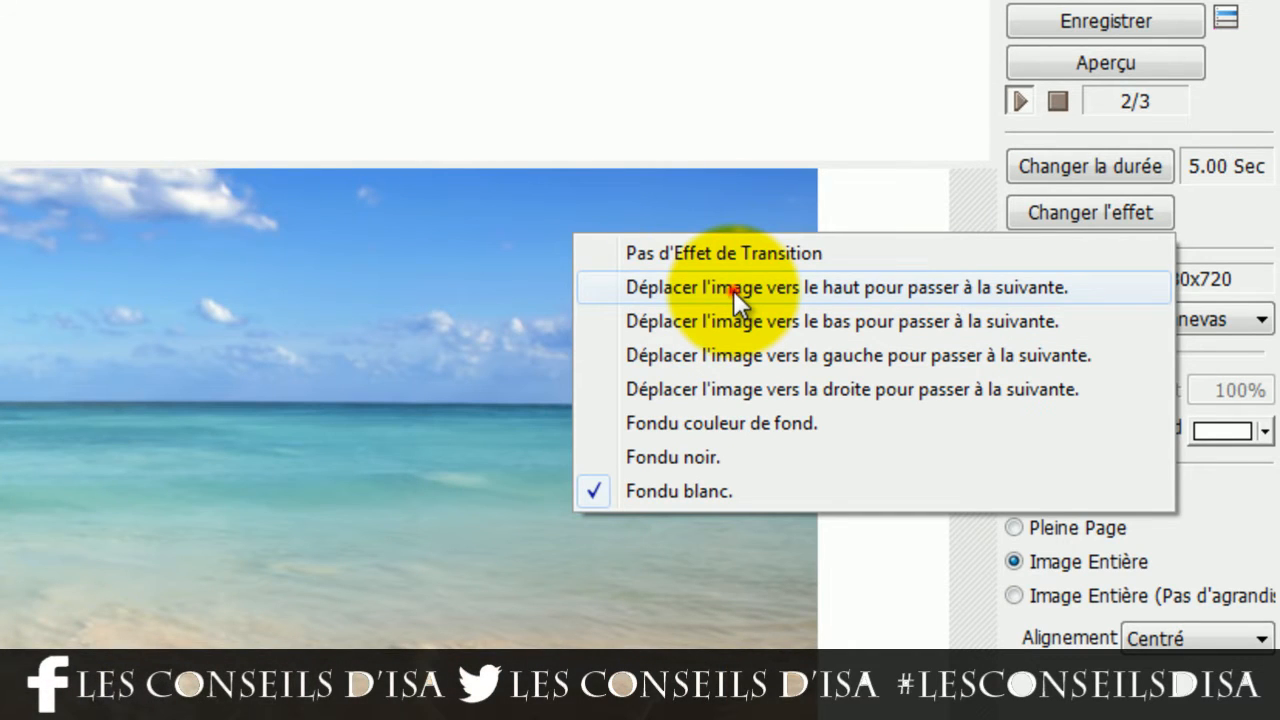
left_click(733, 290)
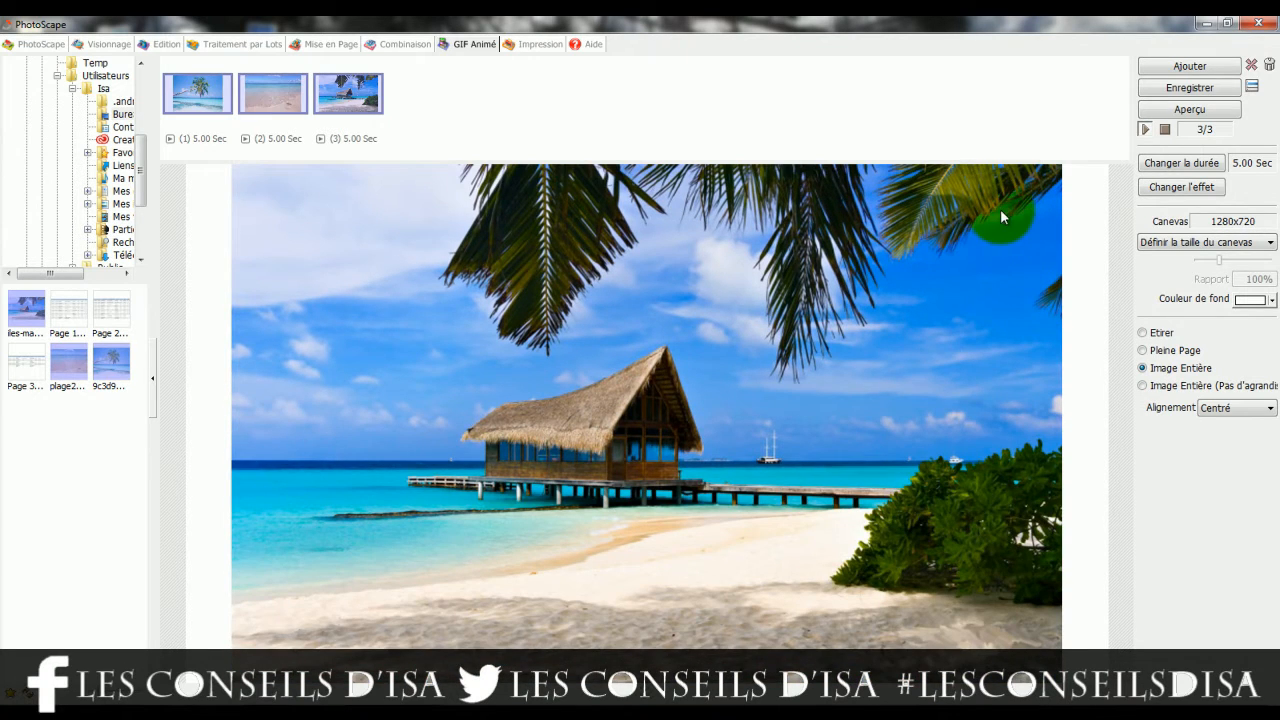
left_click(1193, 511)
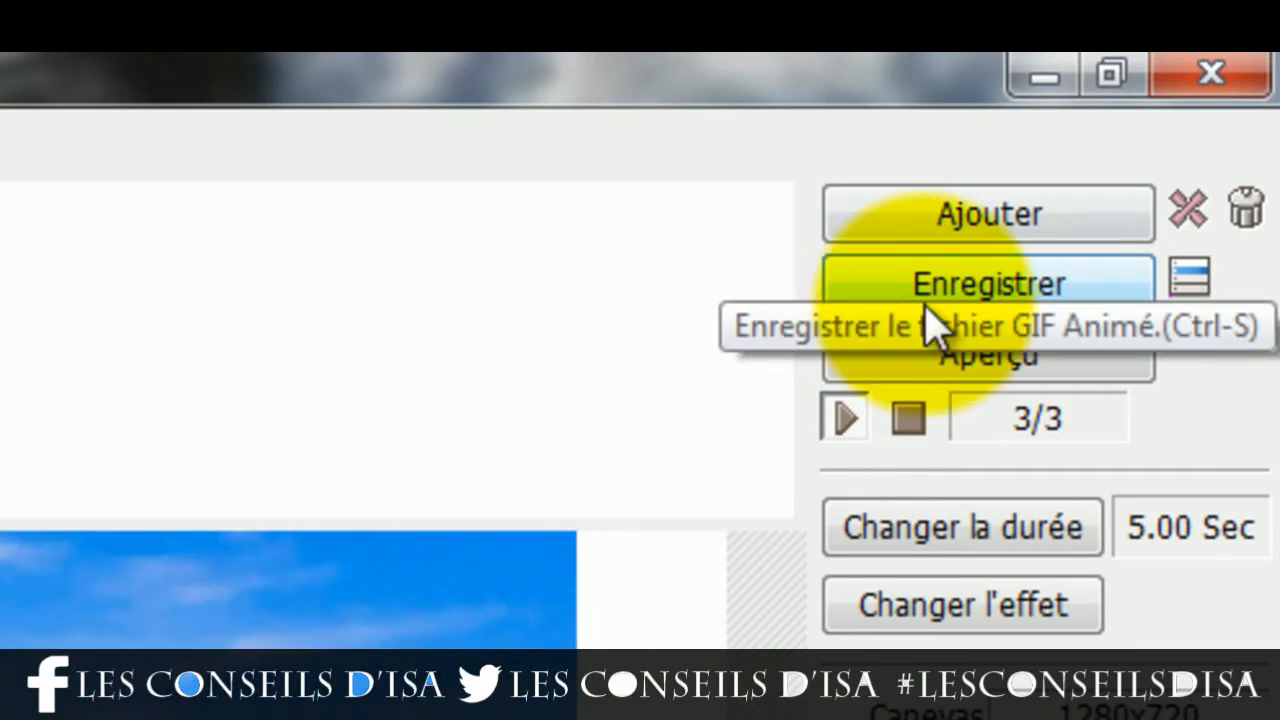
Step: Save the animation to the desktop as the GIF file anigif, accepting the long processing of the large canvas, and close PhotoScape
left_click(1012, 289)
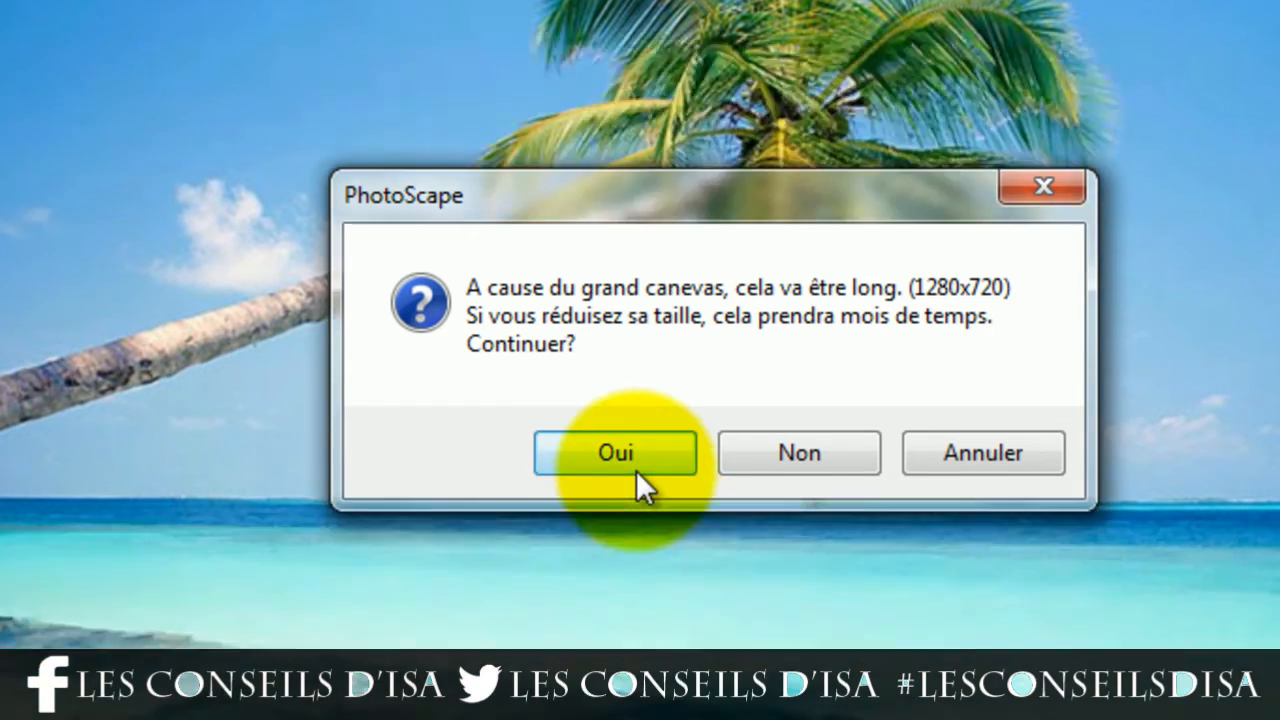
left_click(638, 466)
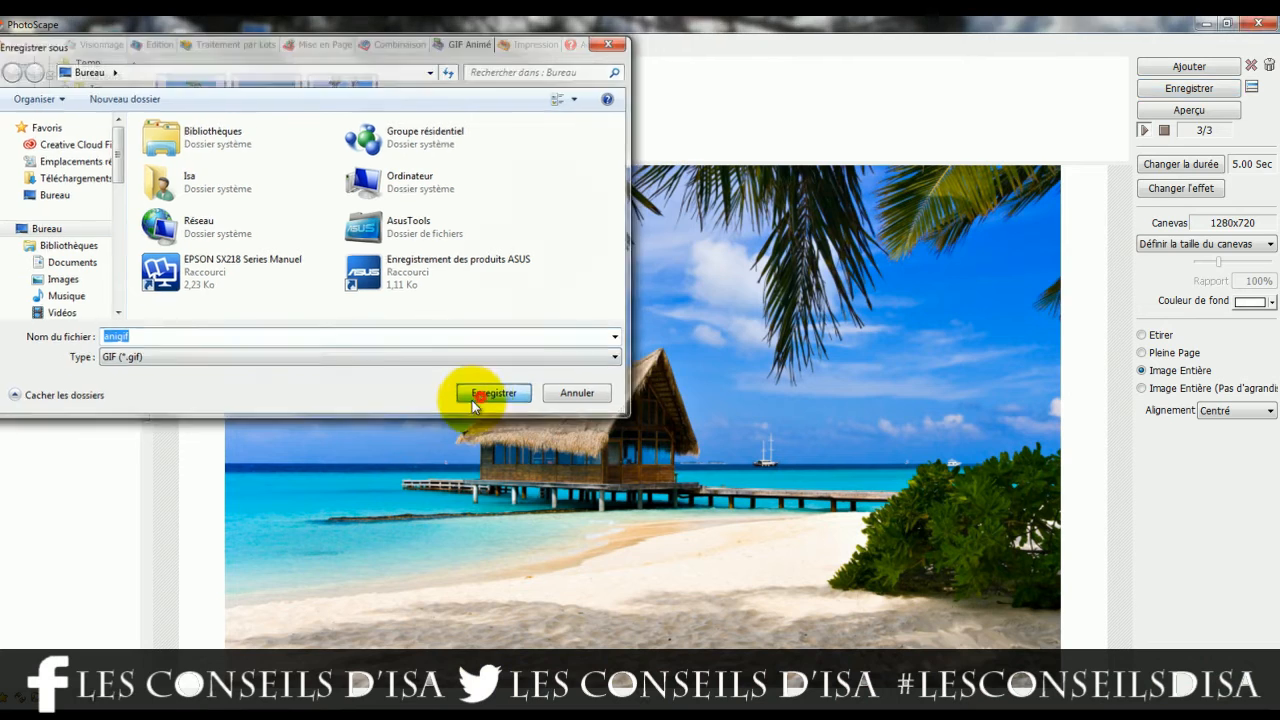
left_click(460, 399)
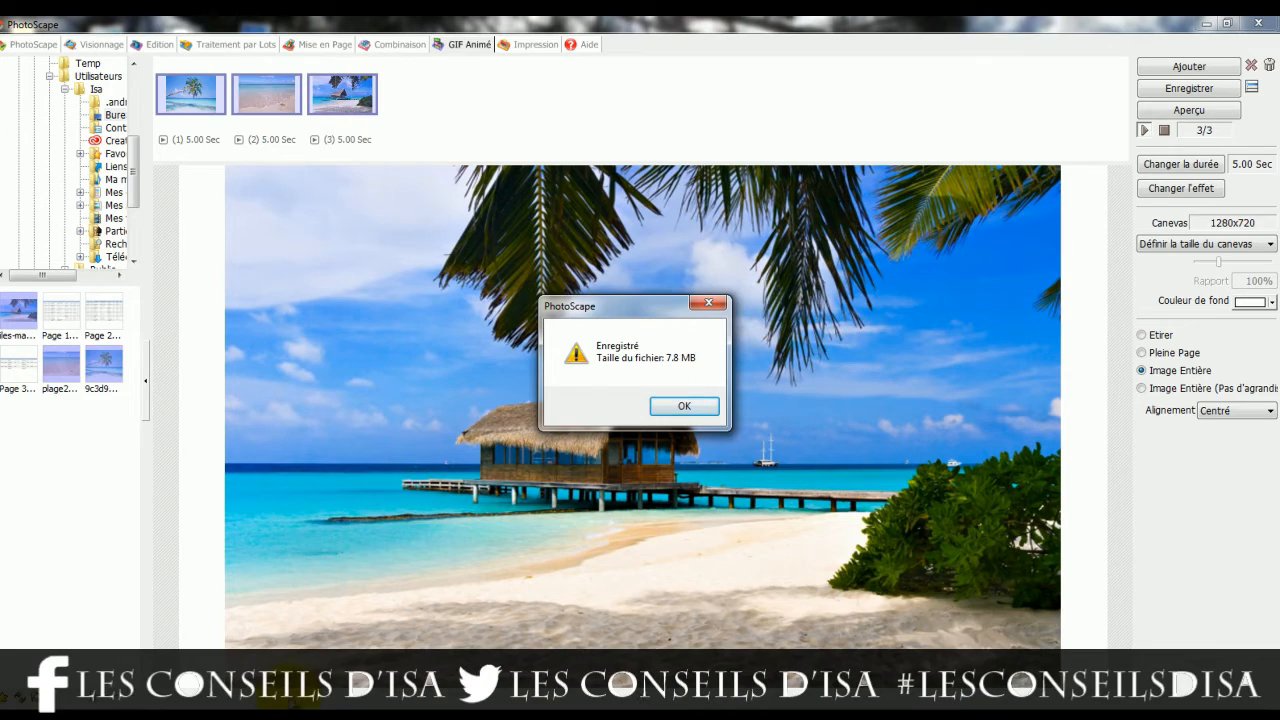
left_click(700, 408)
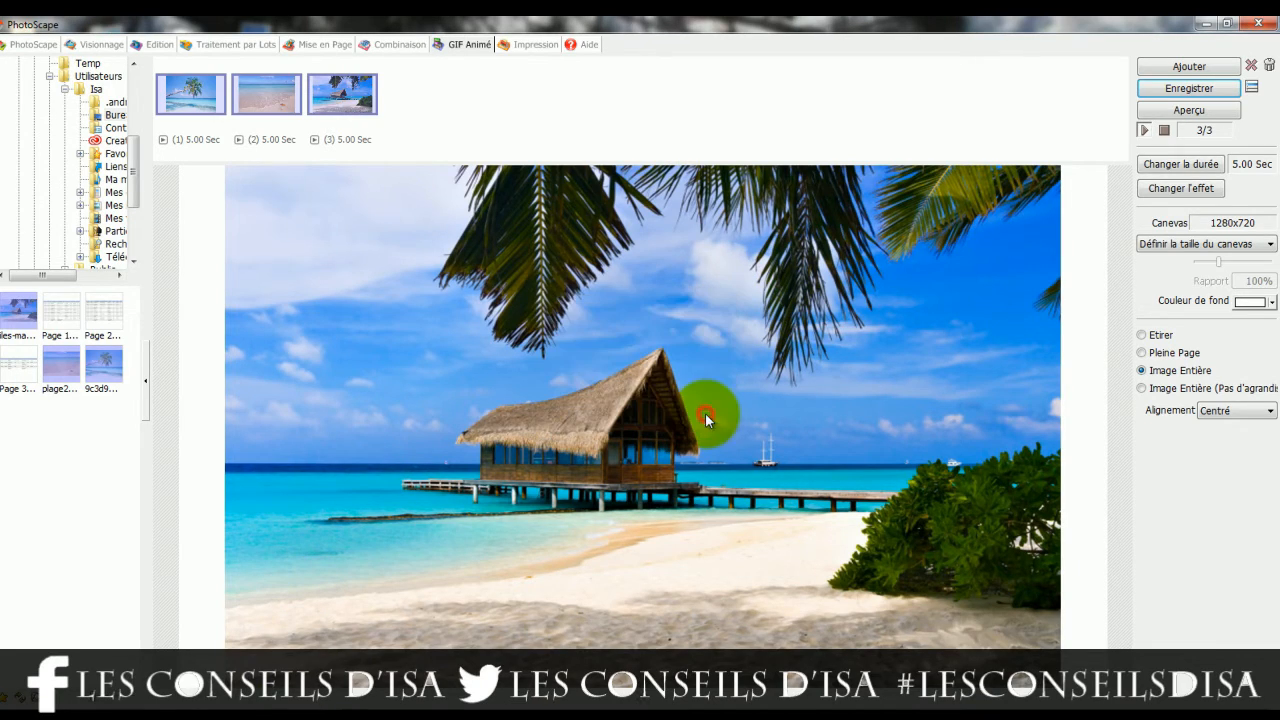
left_click(1274, 26)
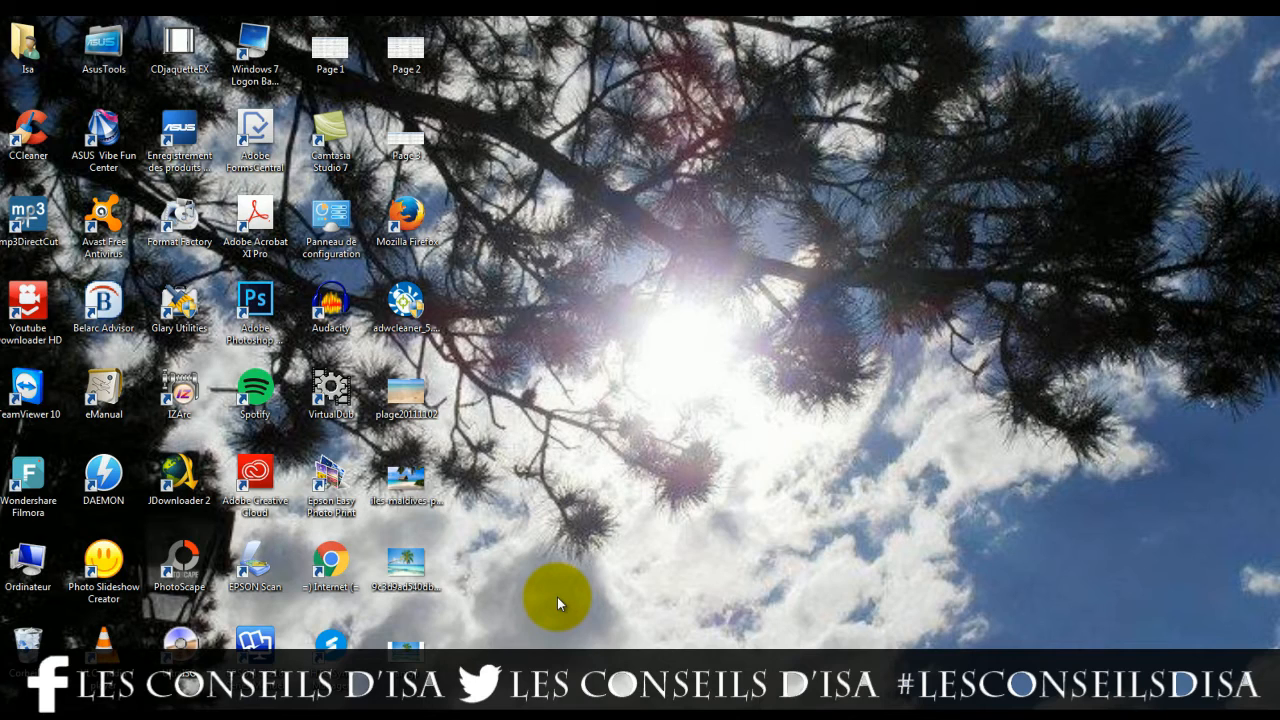
Step: Open the default program chooser for the anigif file on the desktop and browse for another program
left_click(623, 587)
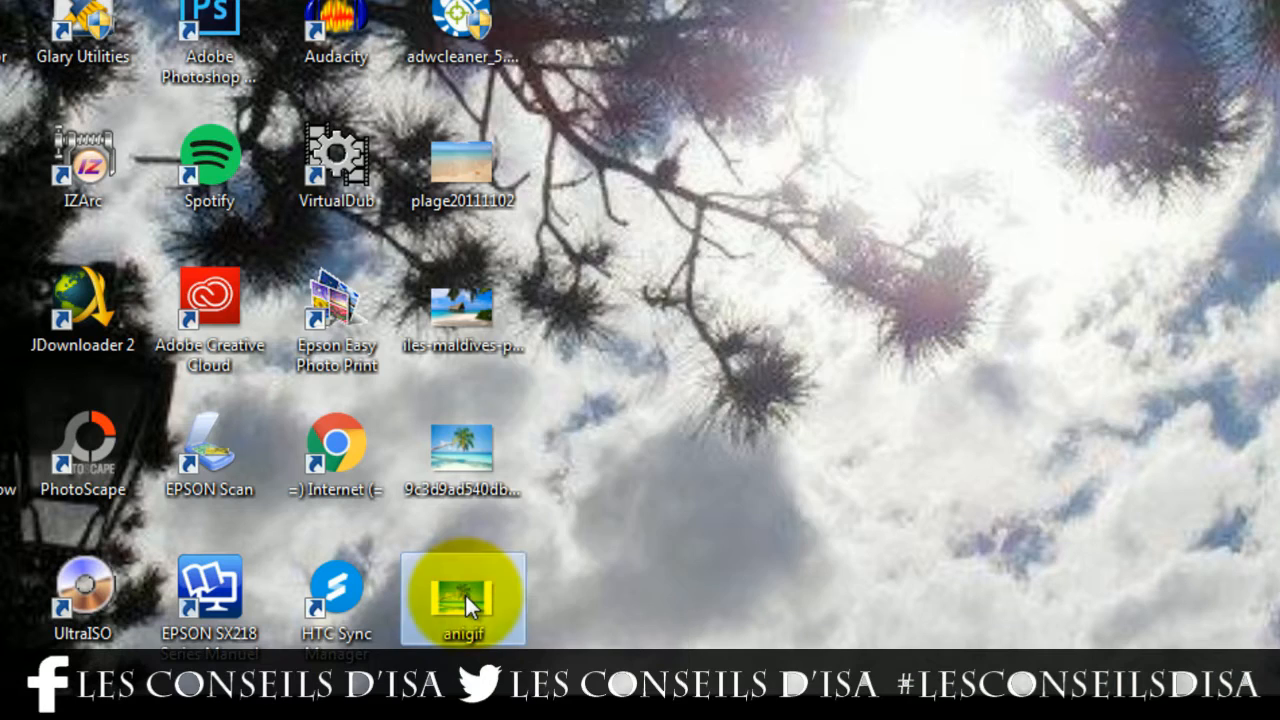
right_click(402, 648)
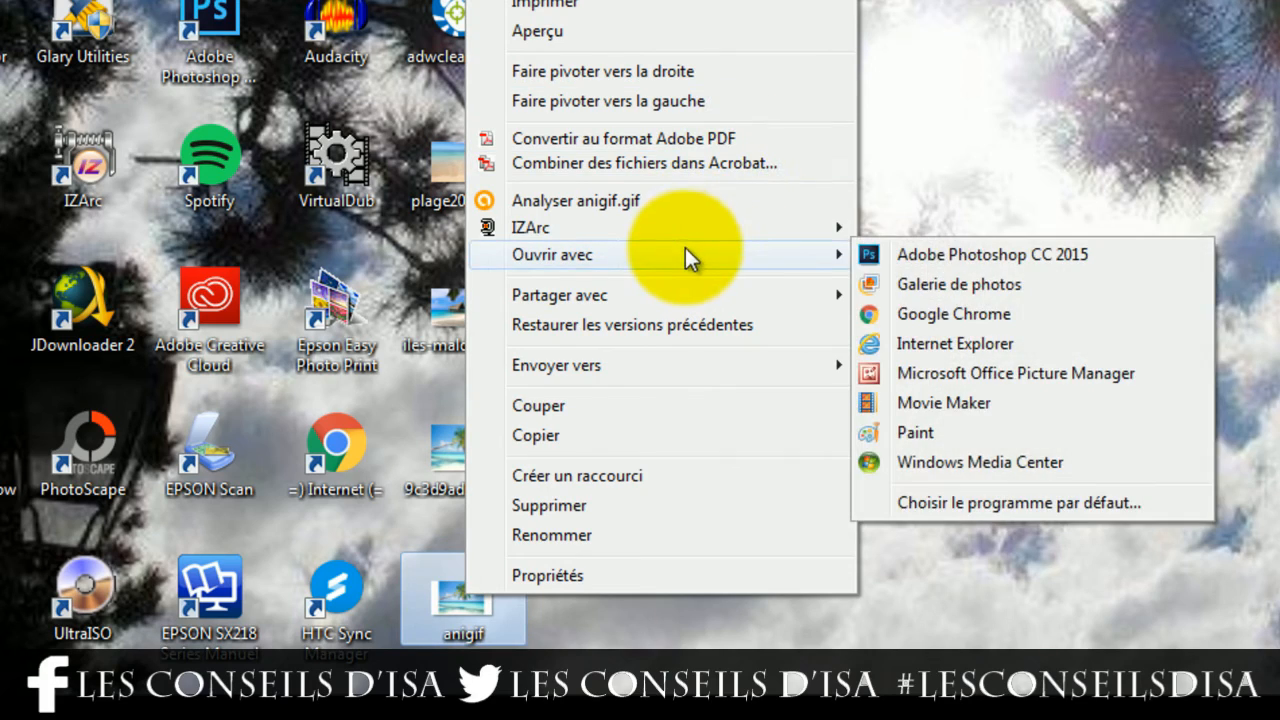
left_click(686, 252)
left_click(995, 512)
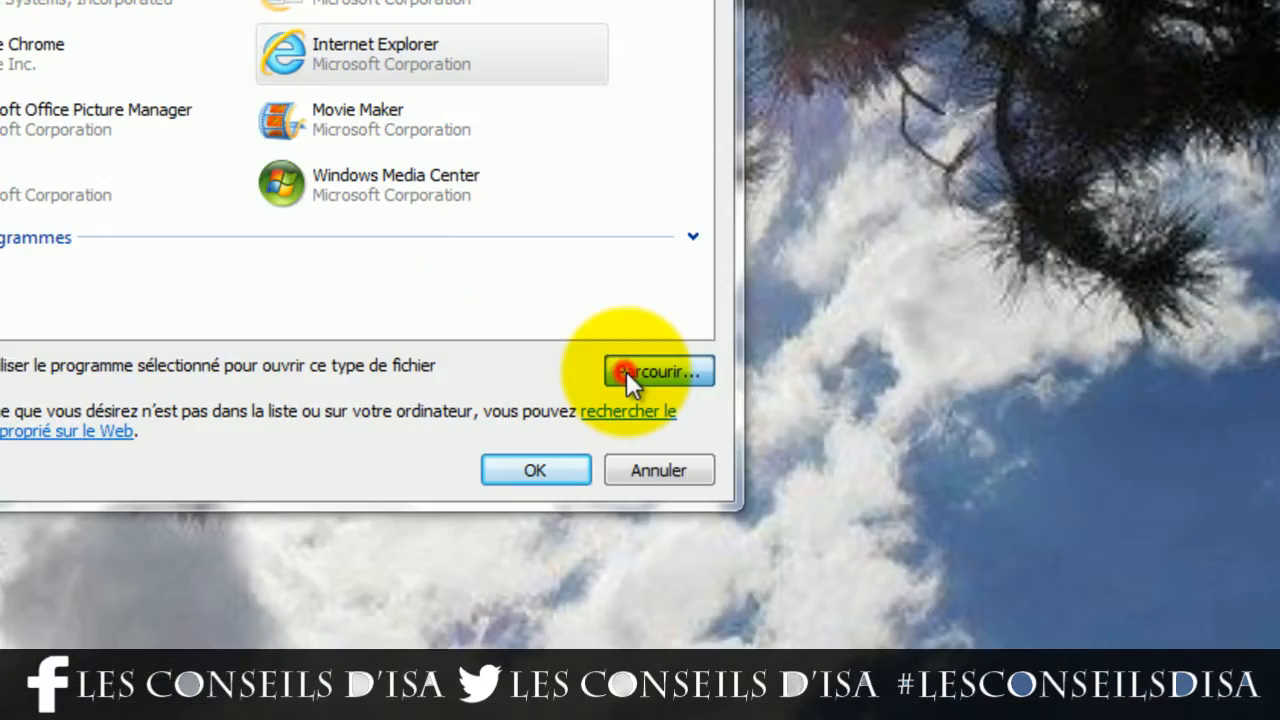
left_click(794, 440)
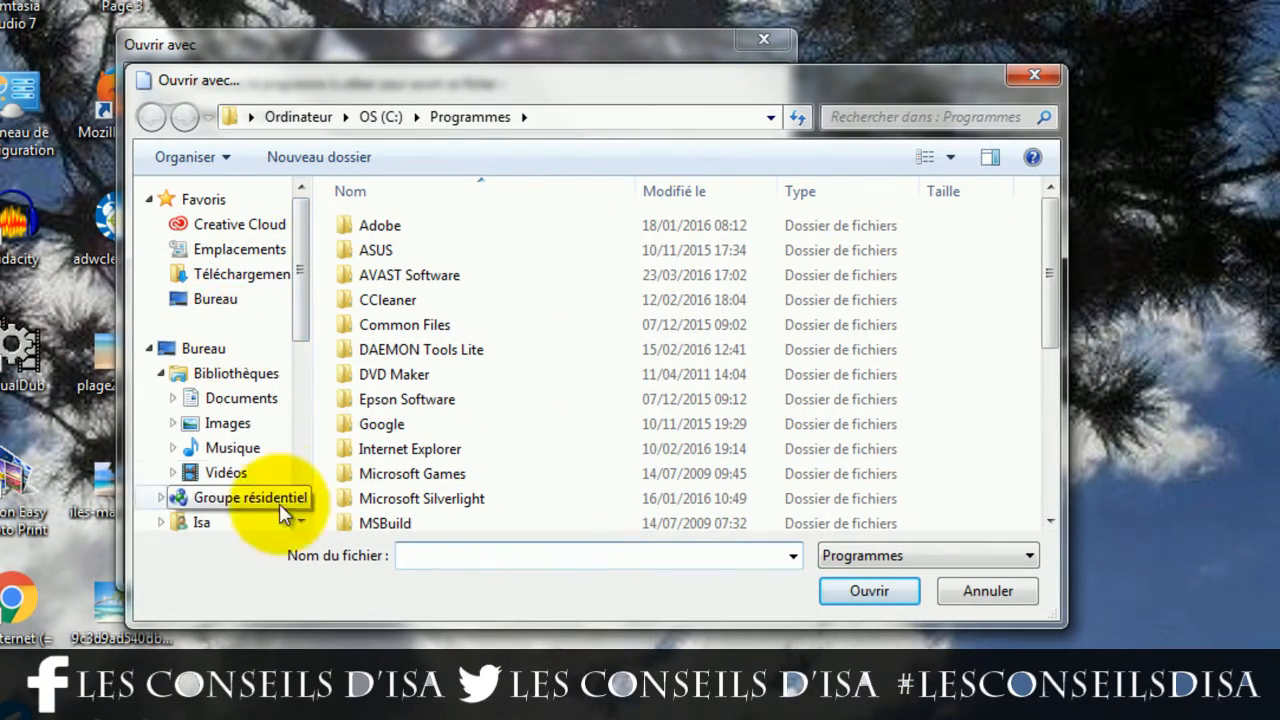
Step: Browse through drive C: to the Google folder inside Program Files (x86)
left_click(302, 525)
left_click(302, 525)
left_click(253, 490)
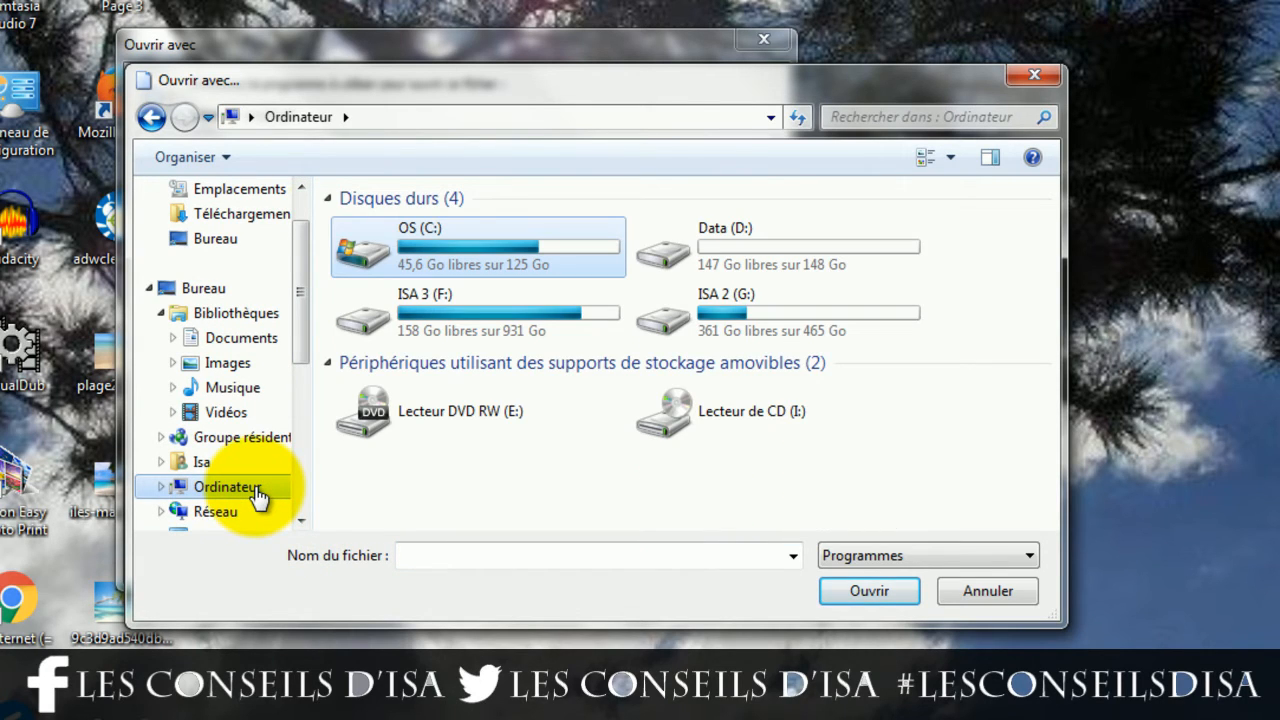
double_click(455, 238)
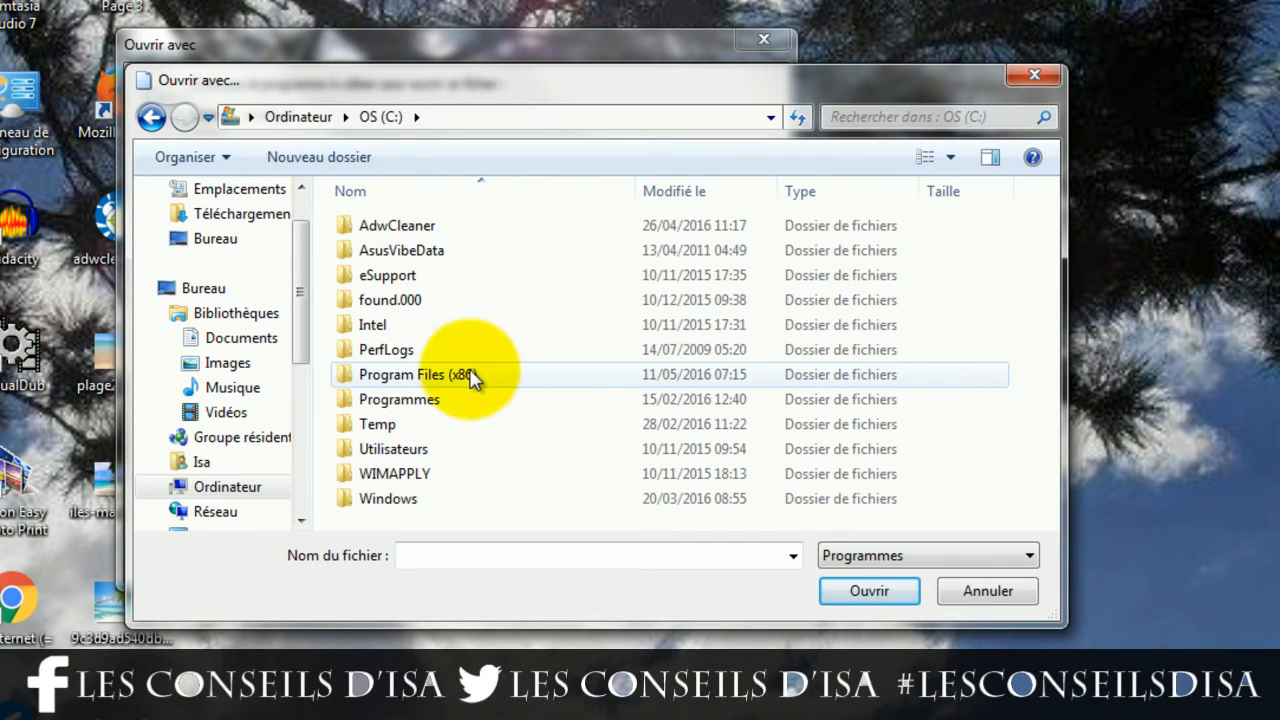
left_click(435, 382)
double_click(435, 382)
scroll(450, 410, "down", 3)
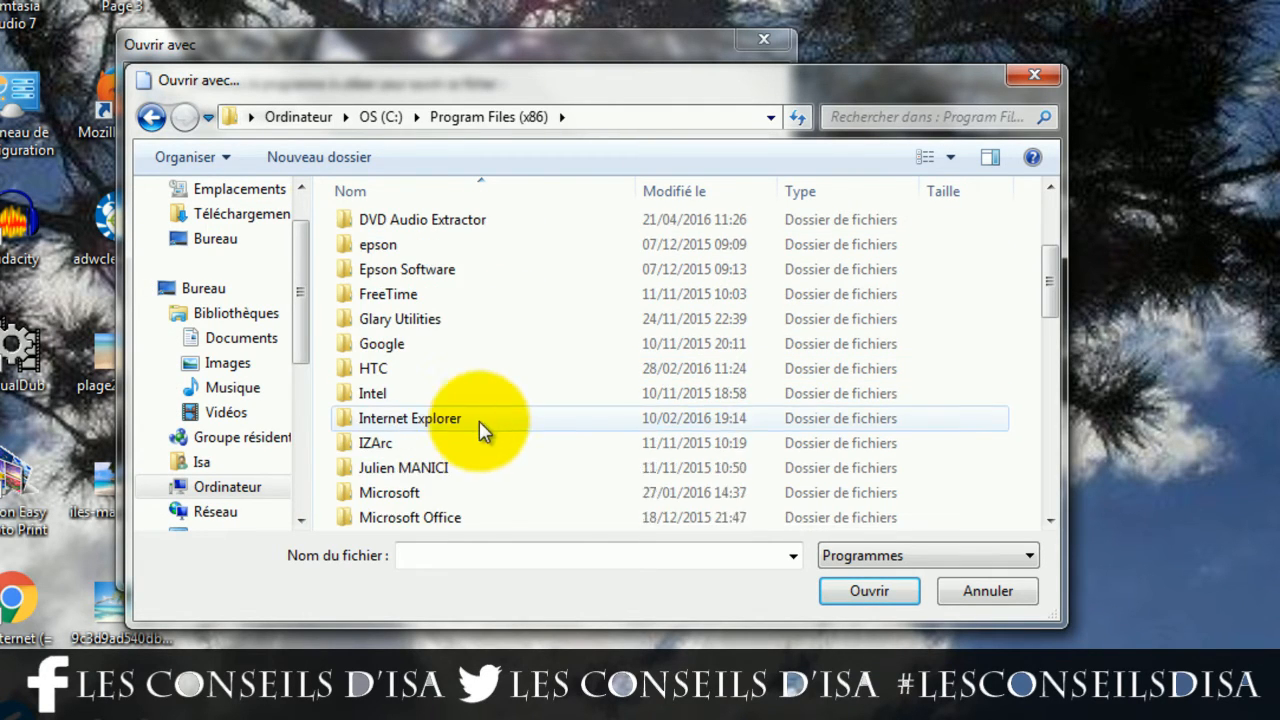
double_click(385, 343)
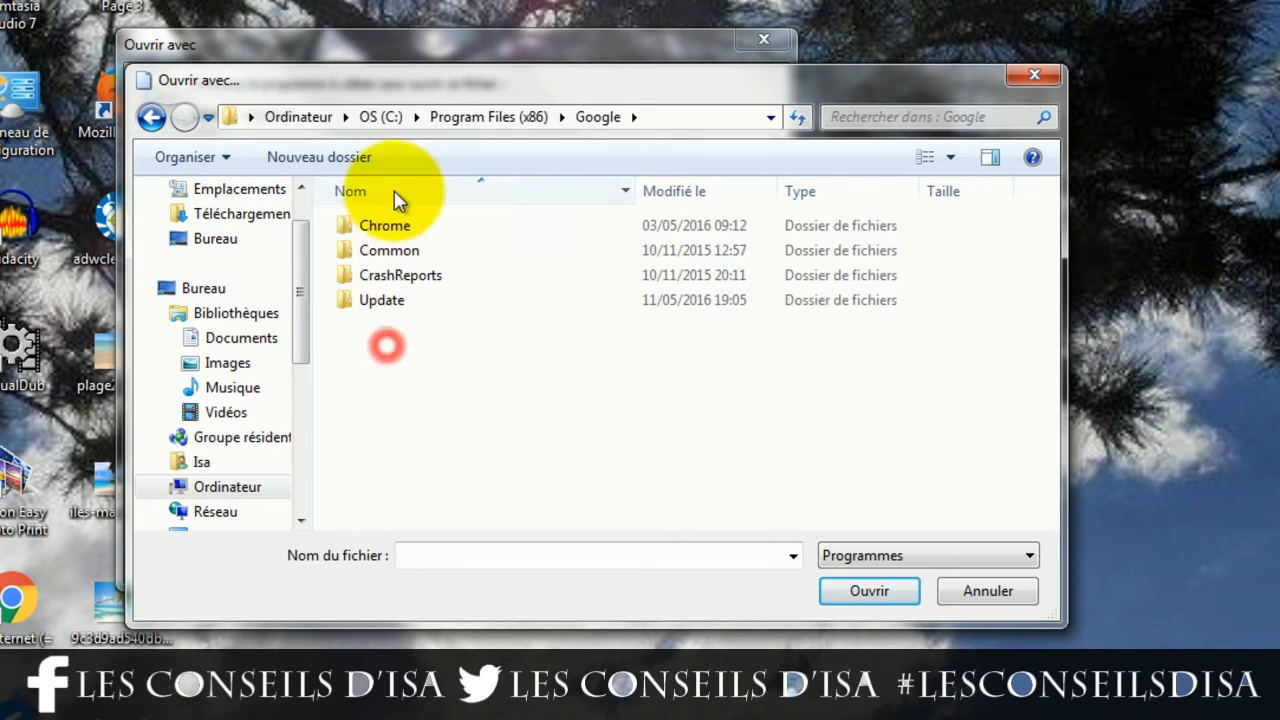
Step: Choose Google Chrome from its Chrome folder as the default program for GIF files, view anigif in it, and minimize the browser
double_click(394, 221)
left_click(400, 228)
double_click(397, 226)
double_click(368, 298)
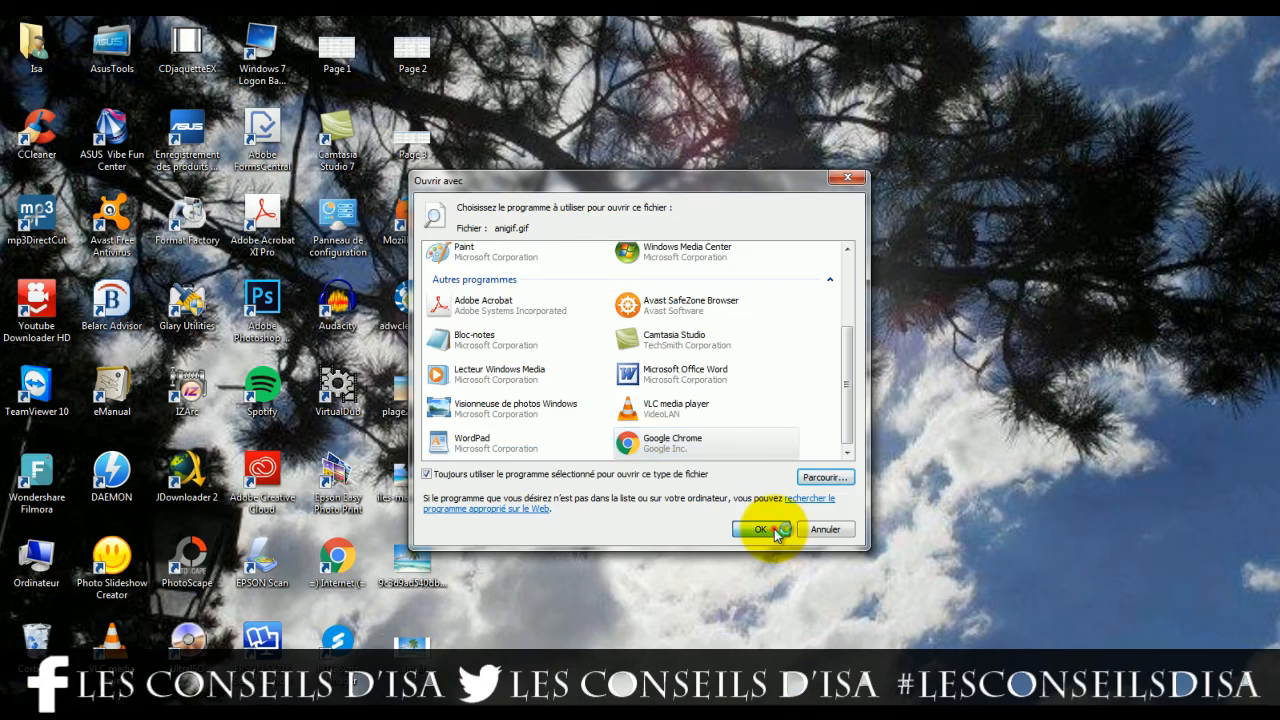
left_click(668, 558)
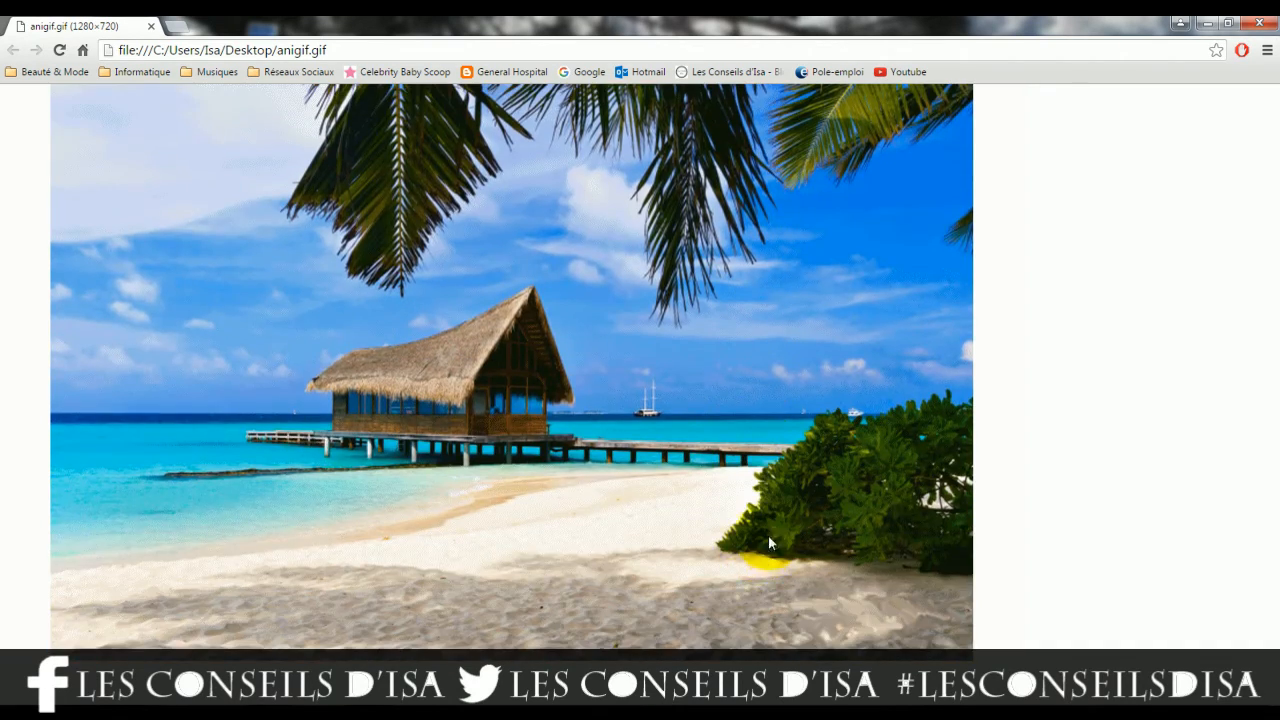
left_click(1206, 23)
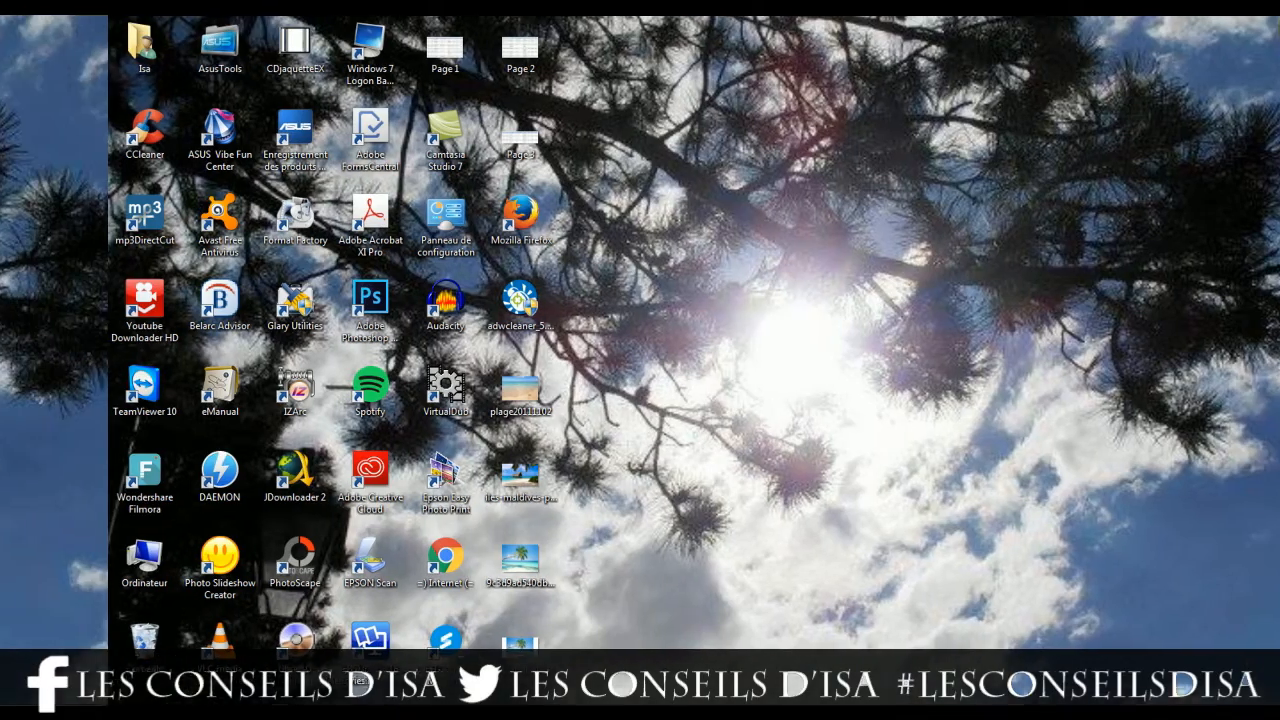